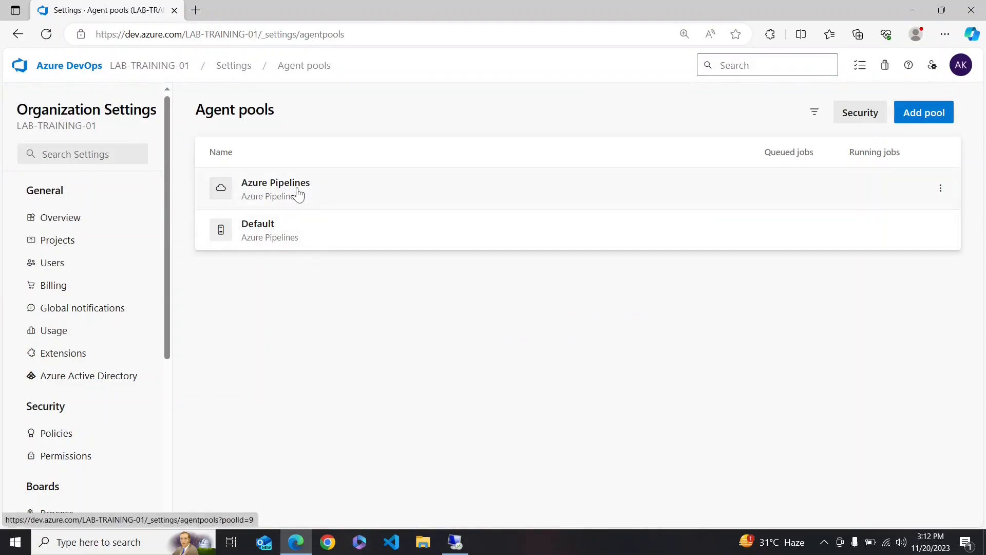
- Look at the Azure Pipelines pool's jobs and open the new agent instructions for the Default agent pool
click(300, 192)
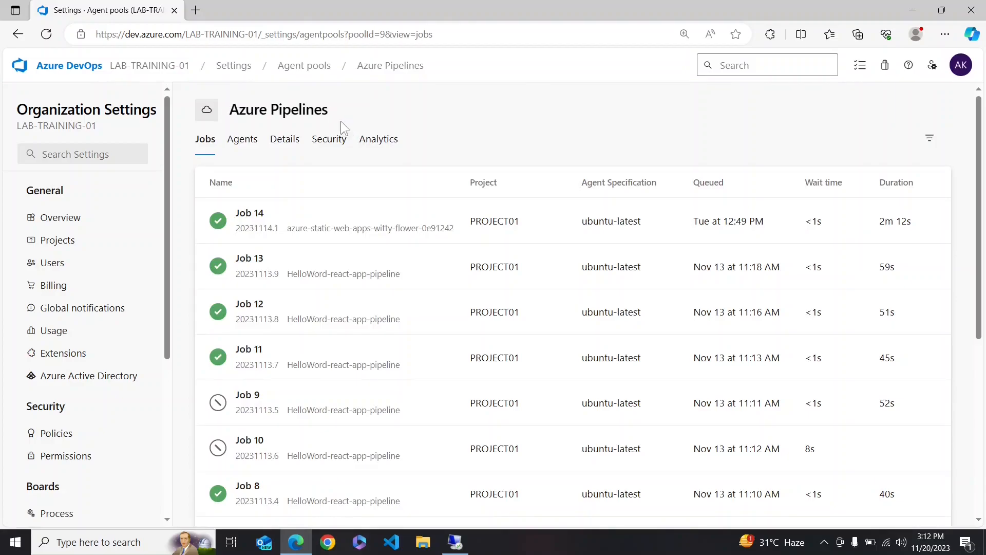
click(25, 38)
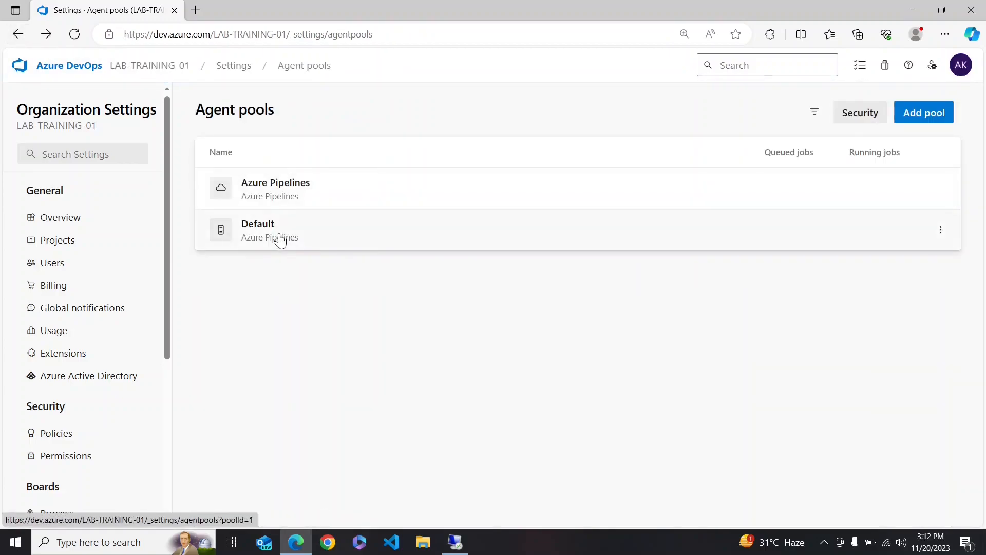
click(280, 239)
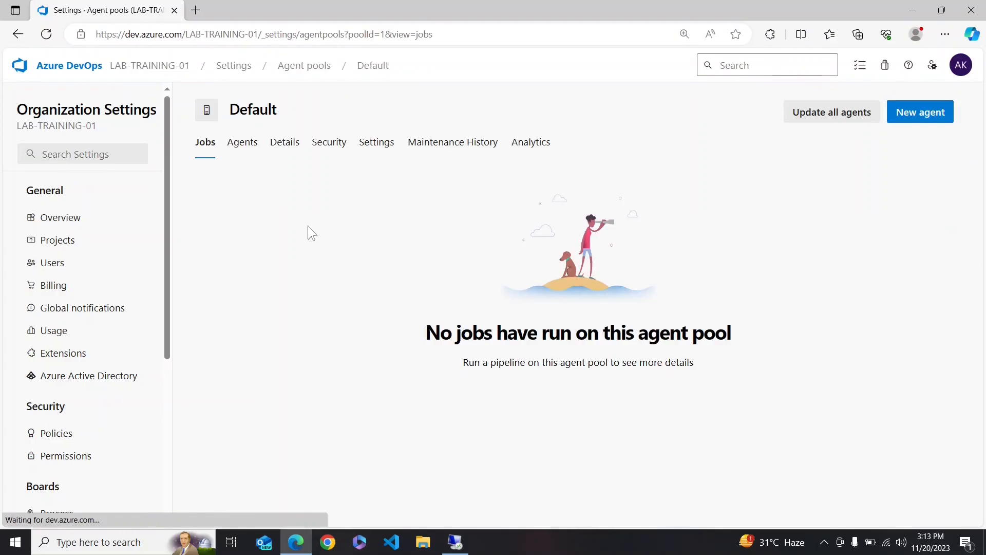
click(252, 153)
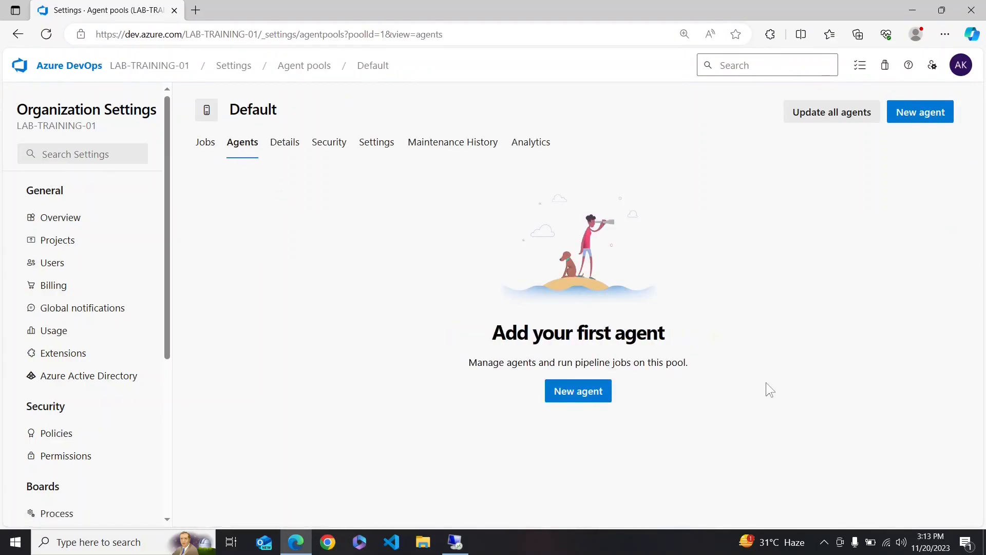
click(609, 392)
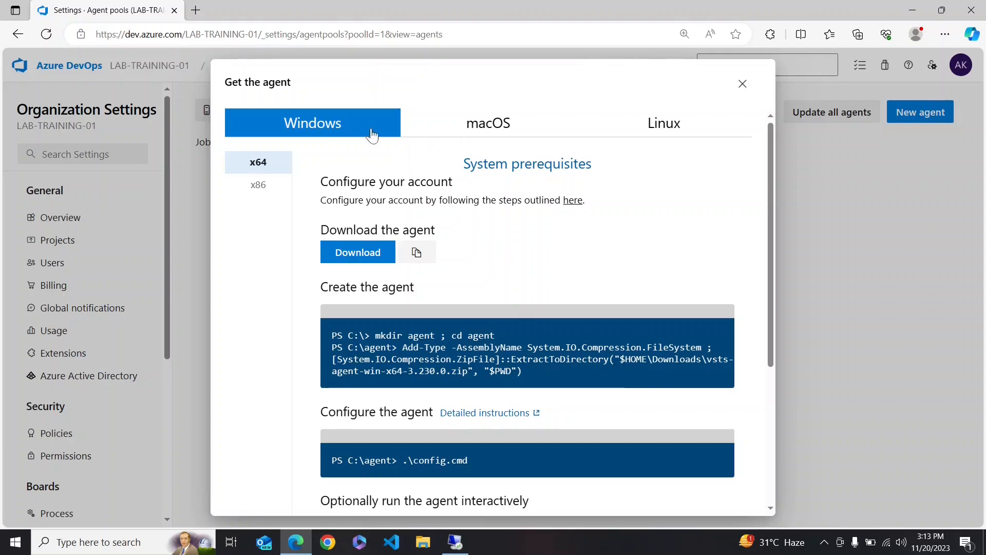
- Compare the macOS and Linux agent instructions and return to the Windows x64 version
click(503, 131)
click(653, 126)
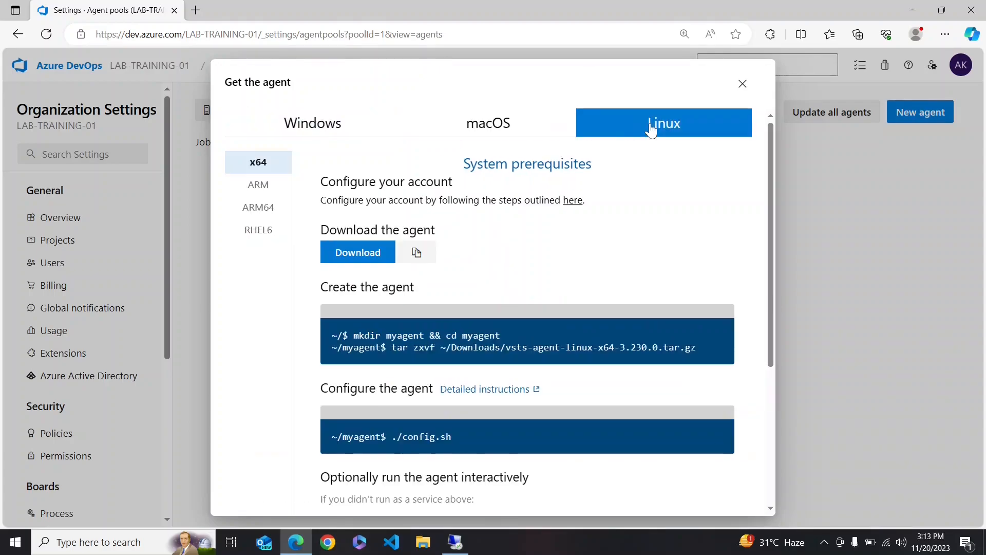
click(313, 123)
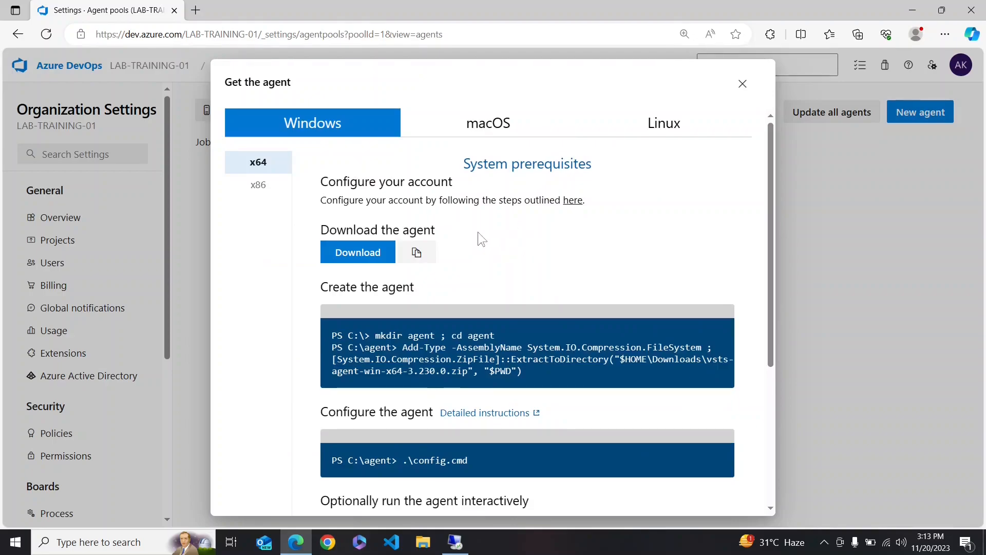
- Examine the Windows instructions for downloading, creating, configuring and interactively running the agent
drag(322, 229, 460, 230)
click(460, 230)
drag(320, 287, 422, 294)
click(422, 294)
scroll(379, 429, down, 3)
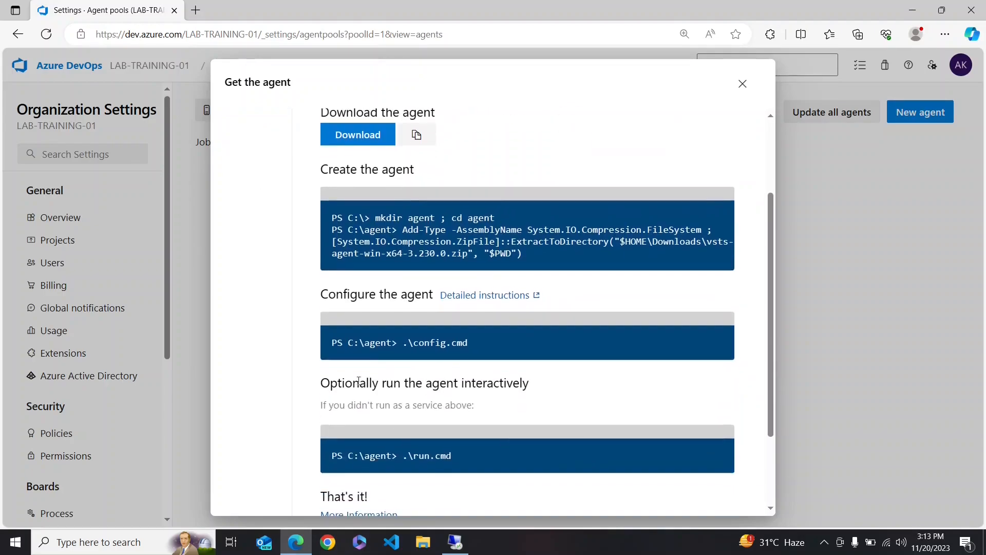
drag(348, 341, 473, 331)
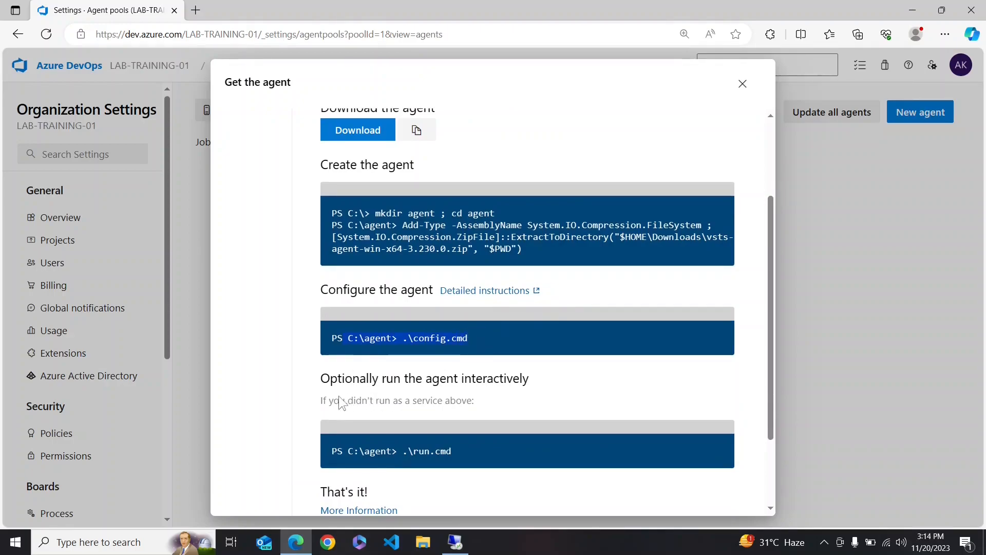
mouse_move(402, 452)
mouse_down()
mouse_move(455, 454)
mouse_move(403, 451)
mouse_up()
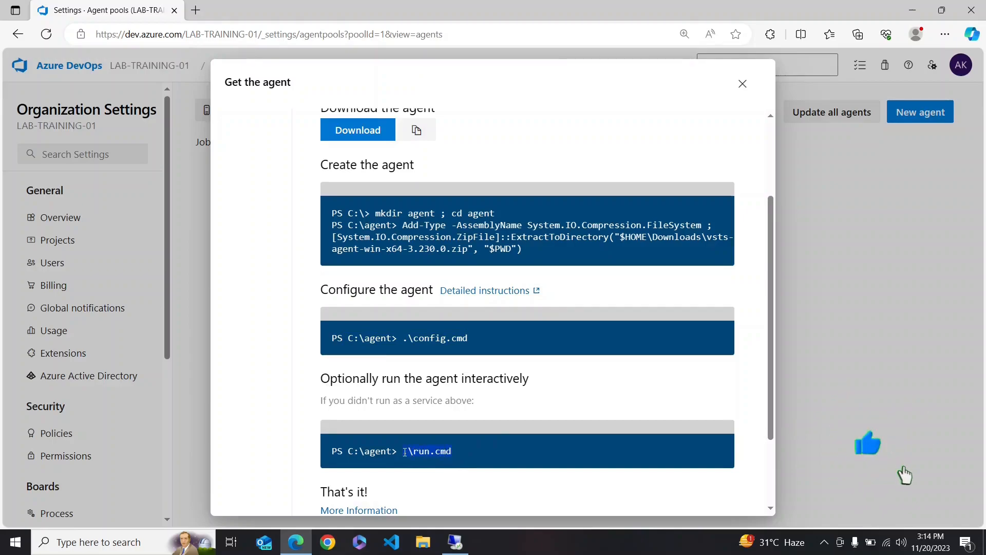
scroll(486, 277, up, 3)
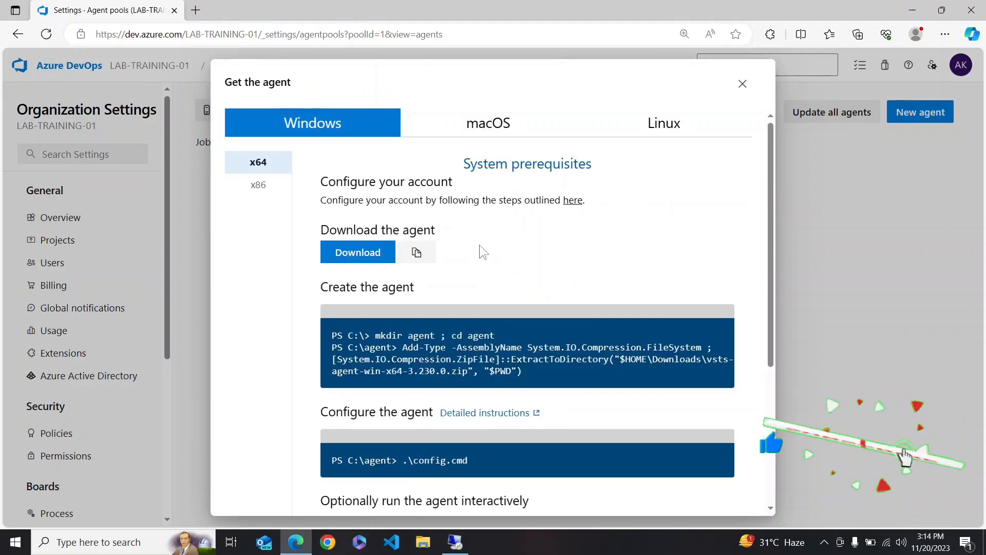
- Check the virtual machine's desktop in Remote Desktop and return to the agent instructions in the local browser
mouse_move(455, 542)
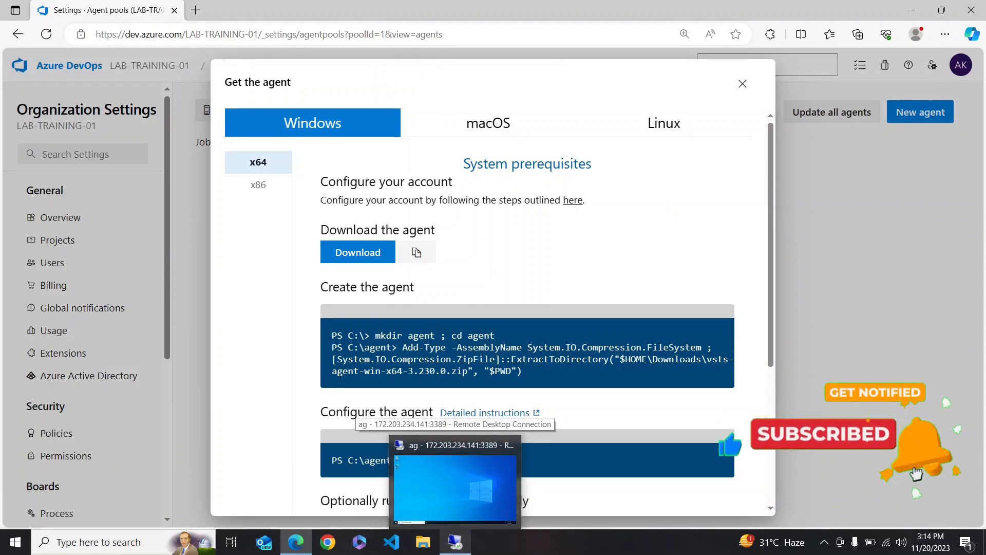
click(455, 483)
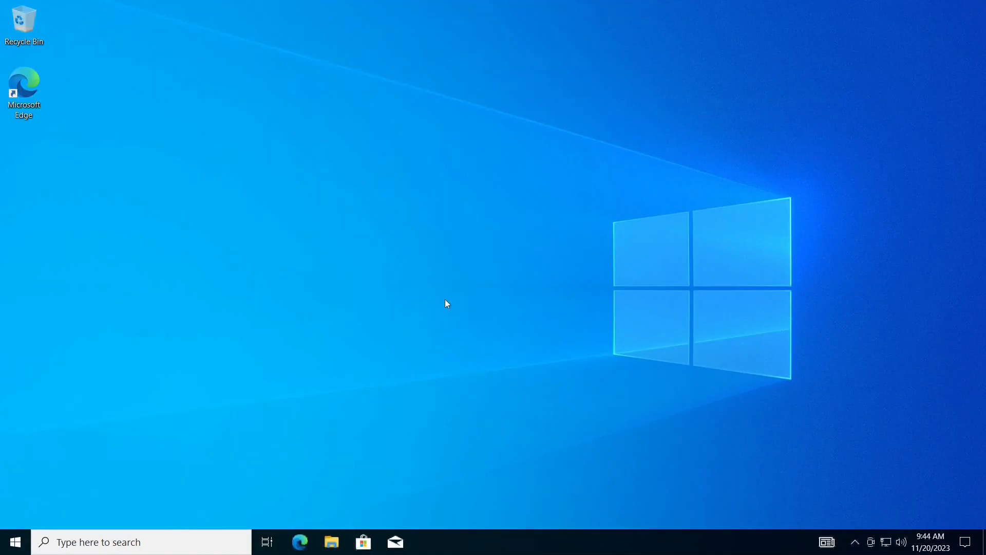
mouse_move(546, 4)
click(615, 8)
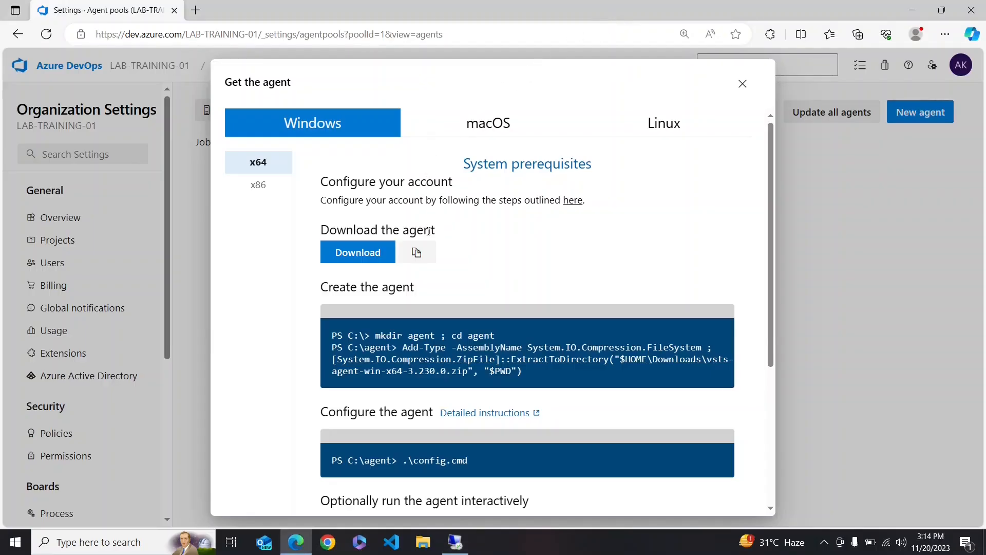
- Copy the Windows x64 agent's download URL and open it in Edge on the remote machine to download the archive
click(417, 259)
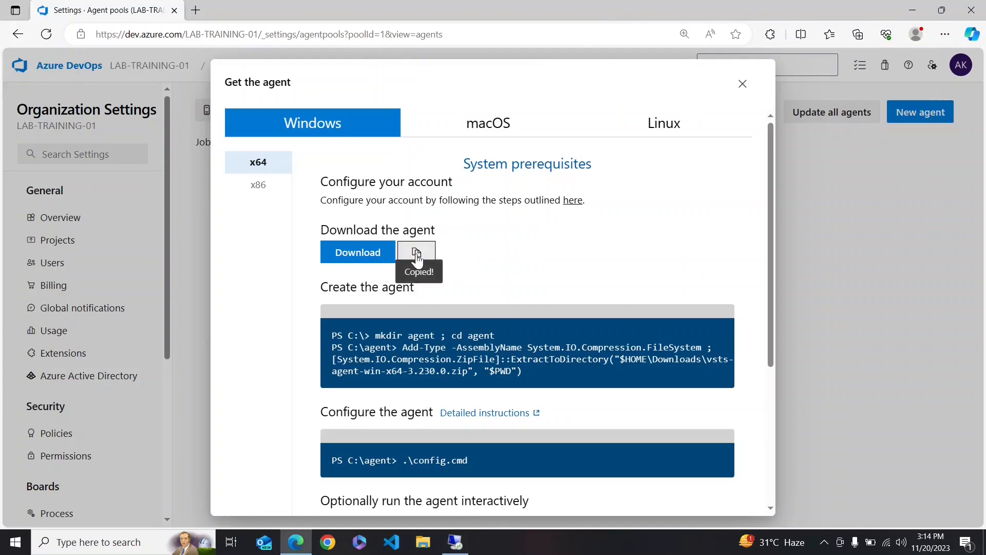
click(455, 542)
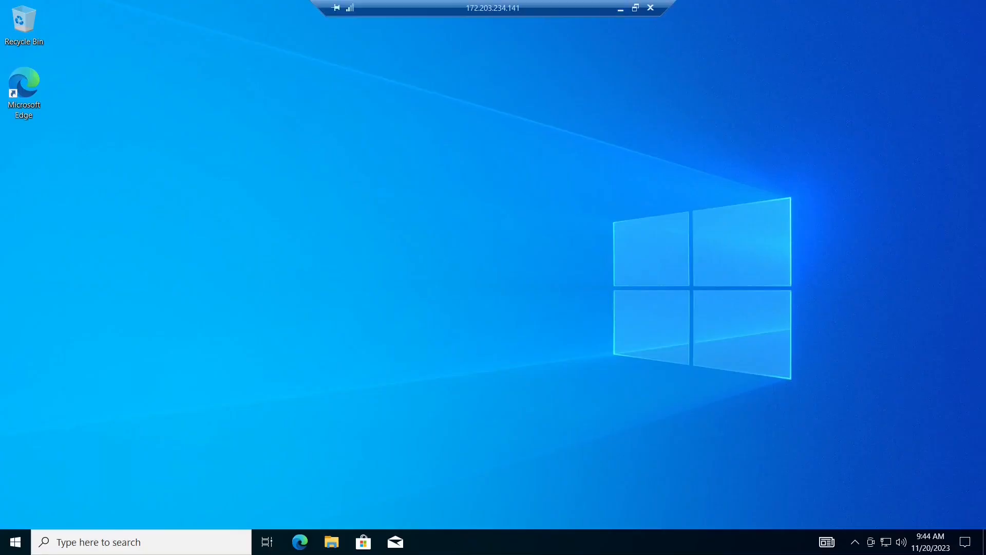
click(299, 542)
right_click(175, 34)
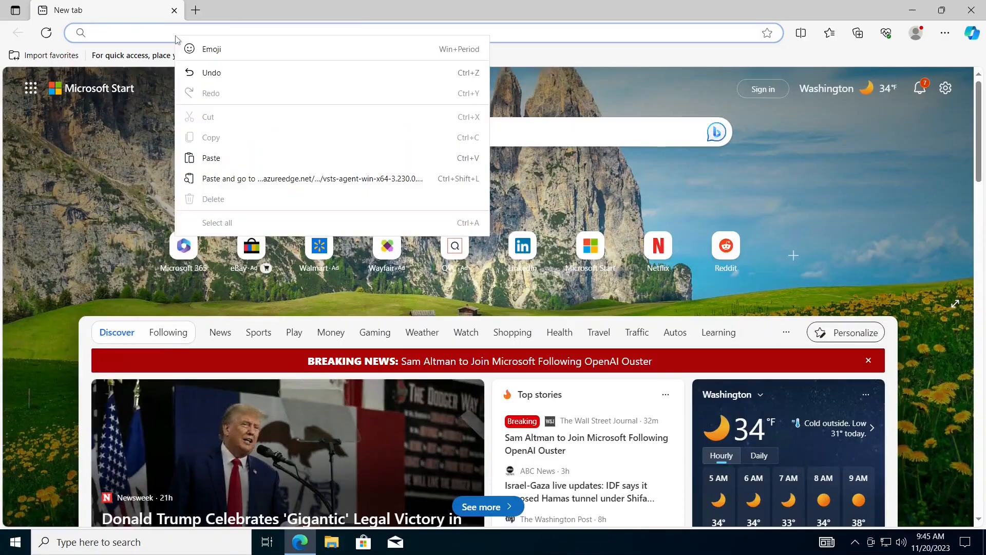
click(211, 178)
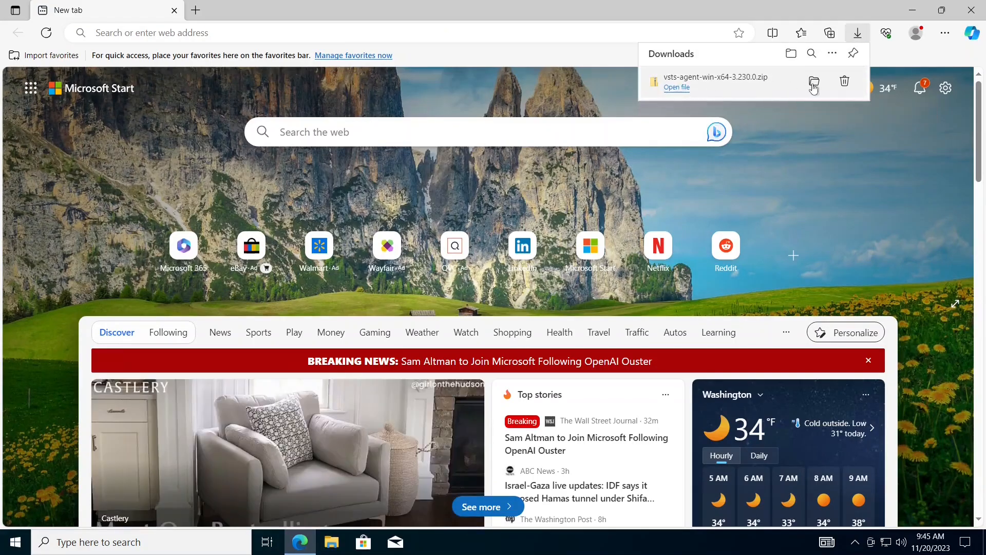
- Show the downloaded vsts-agent-win-x64-3.230.0 archive in its folder and close the folder window
click(814, 87)
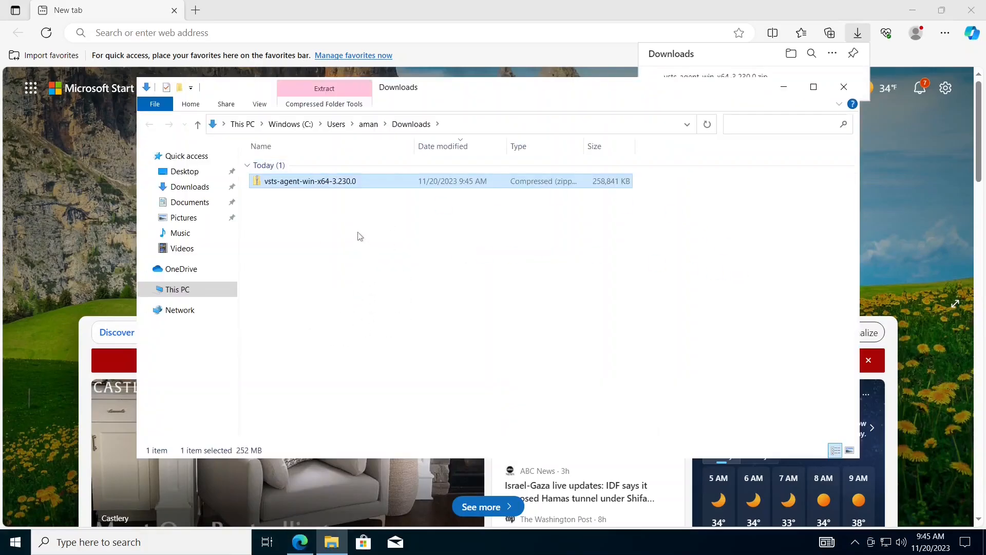
click(359, 236)
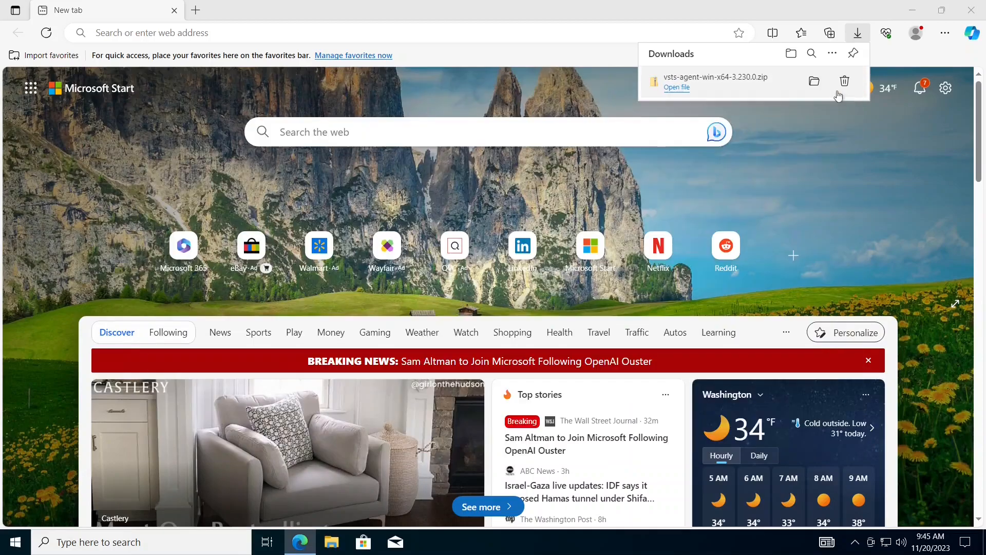
click(844, 87)
- Launch Windows PowerShell as administrator on the remote machine, with the window maximized and its text enlarged
key(super)
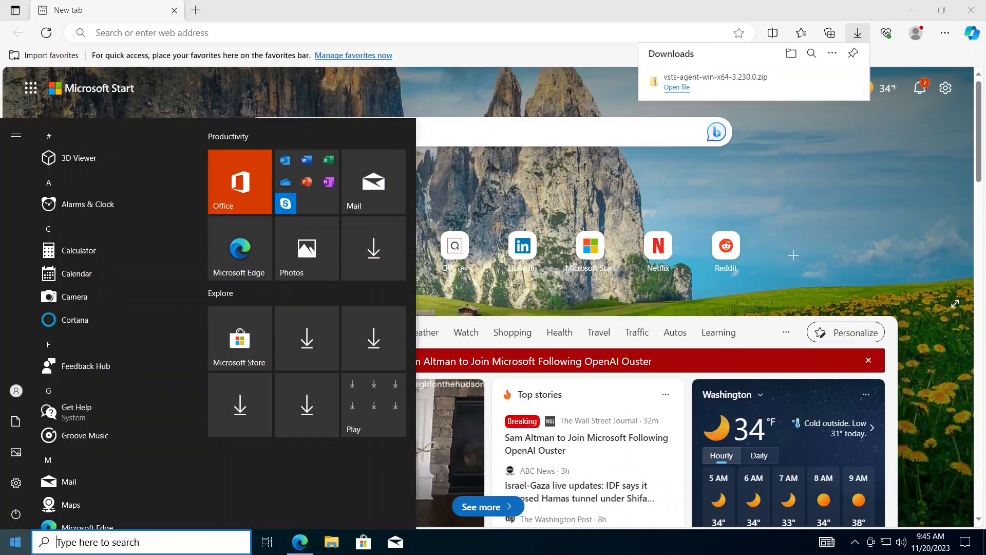
text(powe)
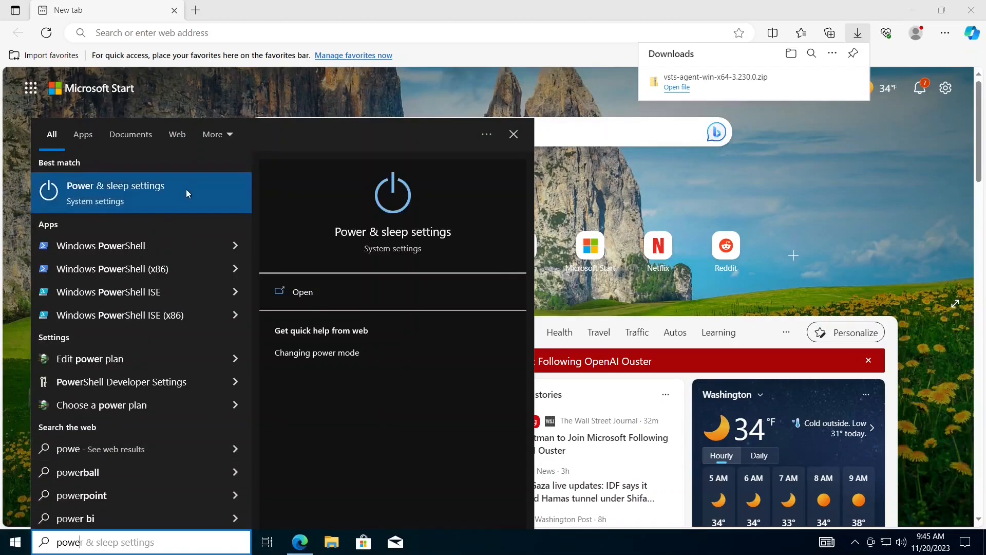
right_click(136, 251)
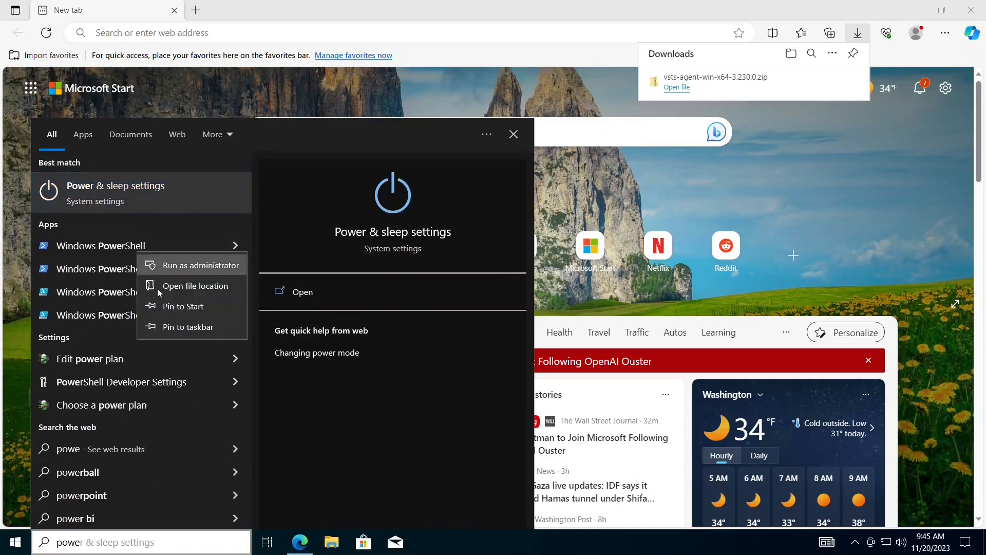
right_click(106, 249)
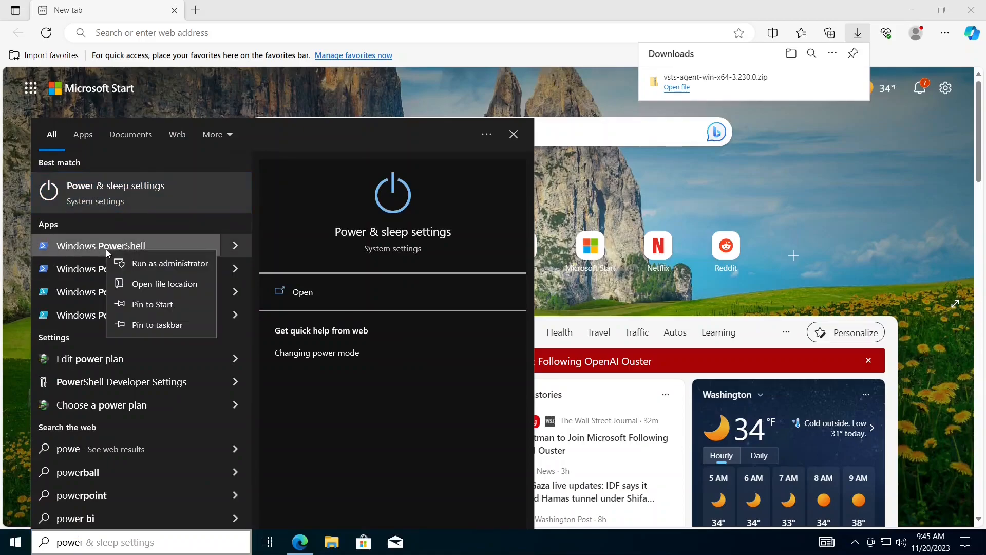
click(127, 269)
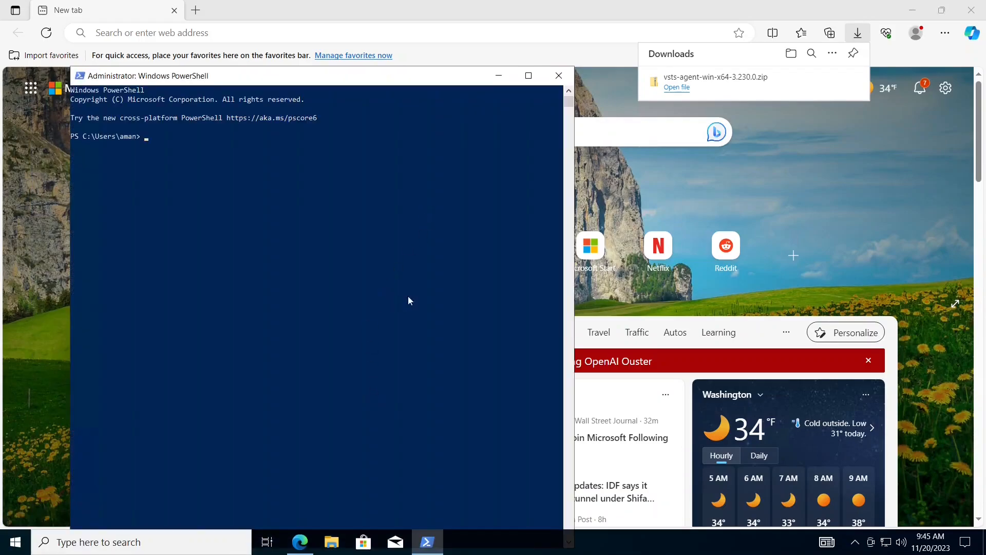
click(528, 76)
scroll(477, 195, up, 4)
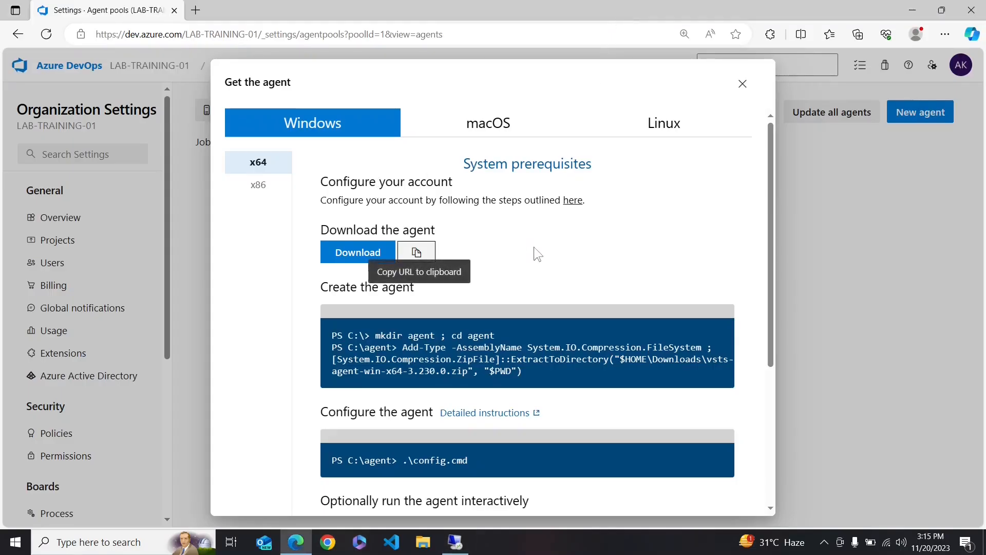
- Run the copied command "mkdir agent ; cd agent" in the remote PowerShell to create and enter the agent folder
click(528, 249)
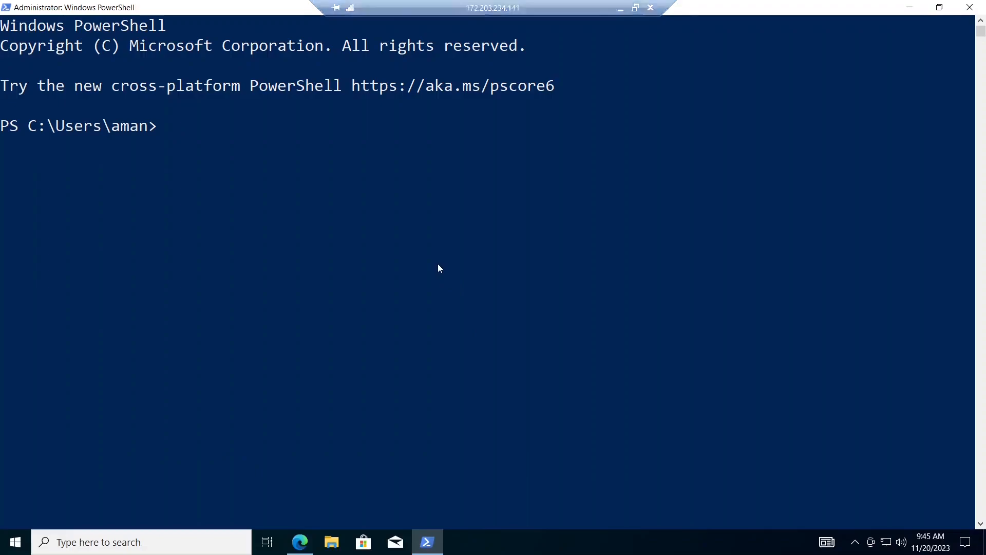
right_click(438, 264)
key(Return)
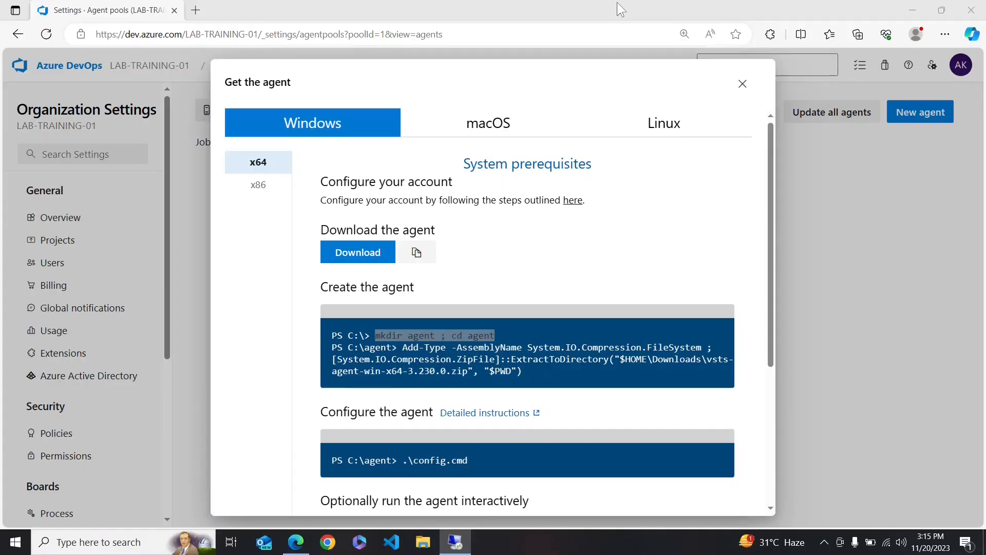
- Copy the Add-Type and ExtractToDirectory command from the agent instructions and run it in the remote PowerShell to unpack the archive
click(617, 2)
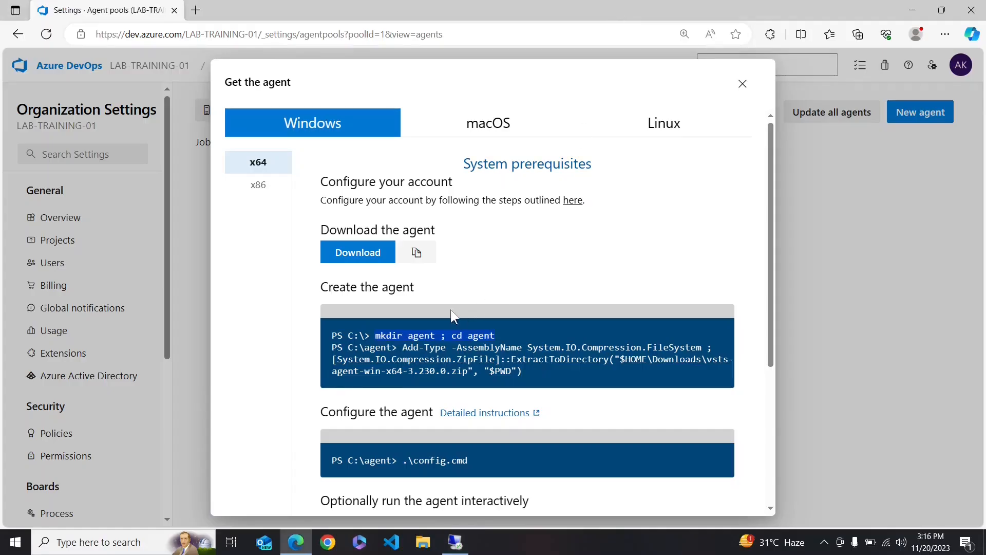
drag(401, 348, 529, 383)
right_click(527, 375)
click(601, 170)
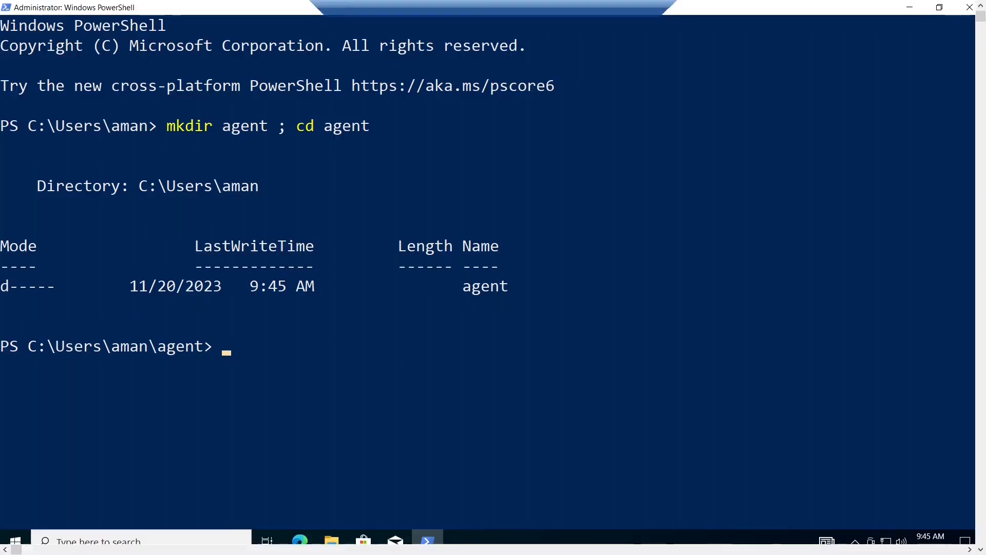
right_click(393, 389)
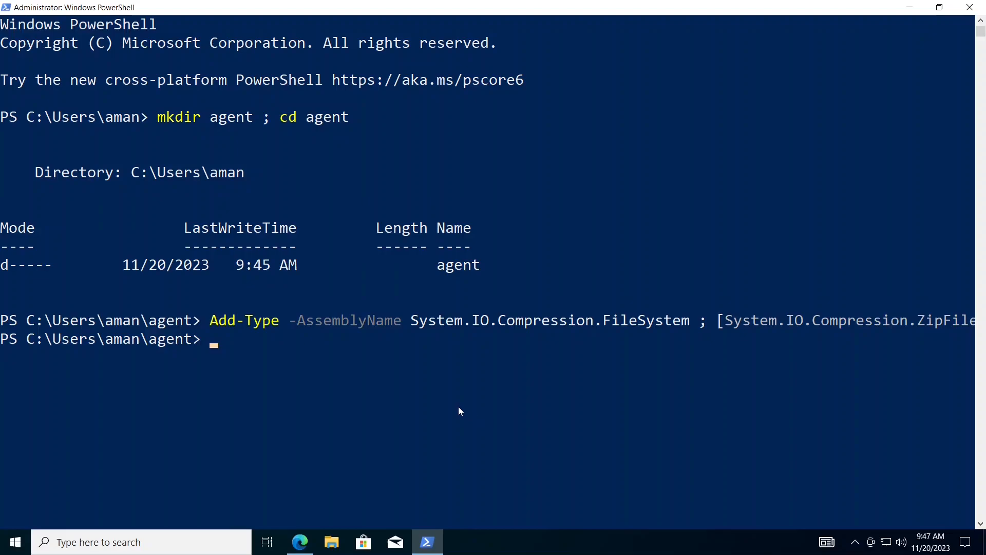
- Copy the .\config.cmd command from the agent instructions and run it in the remote PowerShell to start the agent configuration
mouse_move(624, 11)
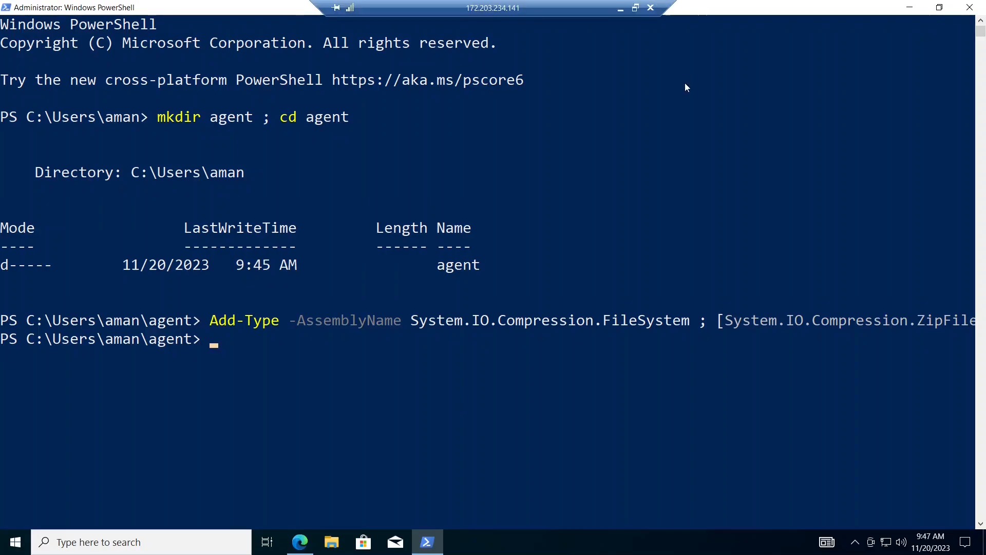
click(620, 9)
drag(487, 467, 403, 464)
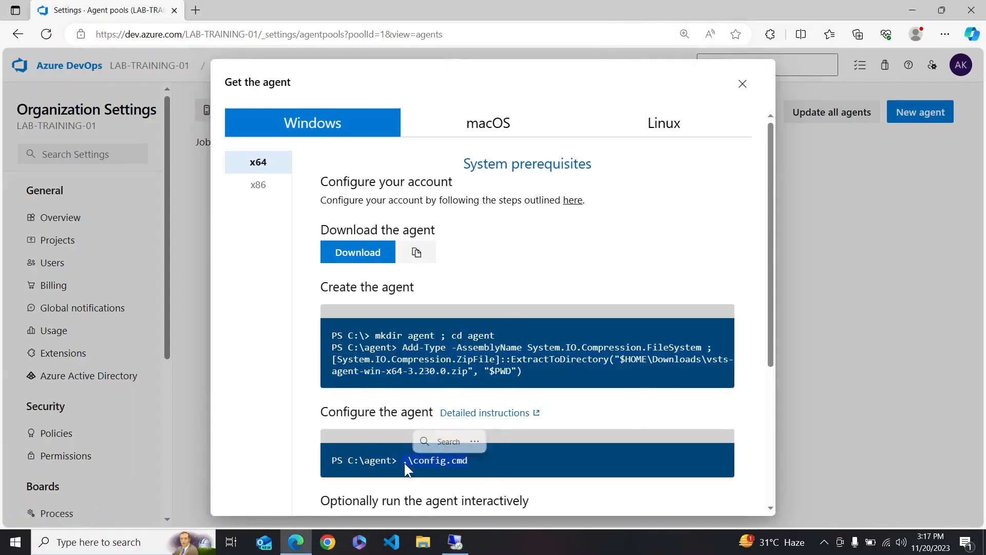
right_click(404, 463)
click(445, 238)
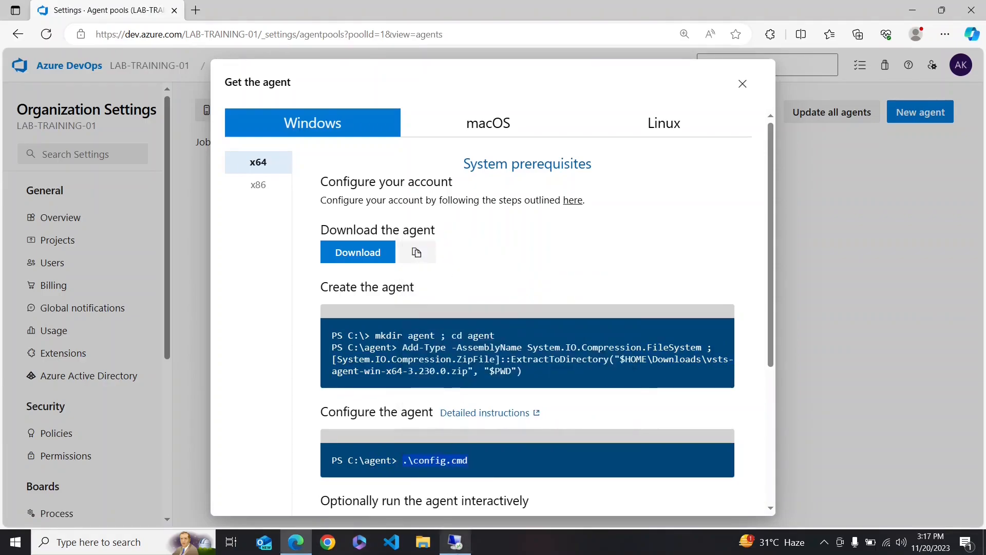
click(455, 541)
right_click(378, 408)
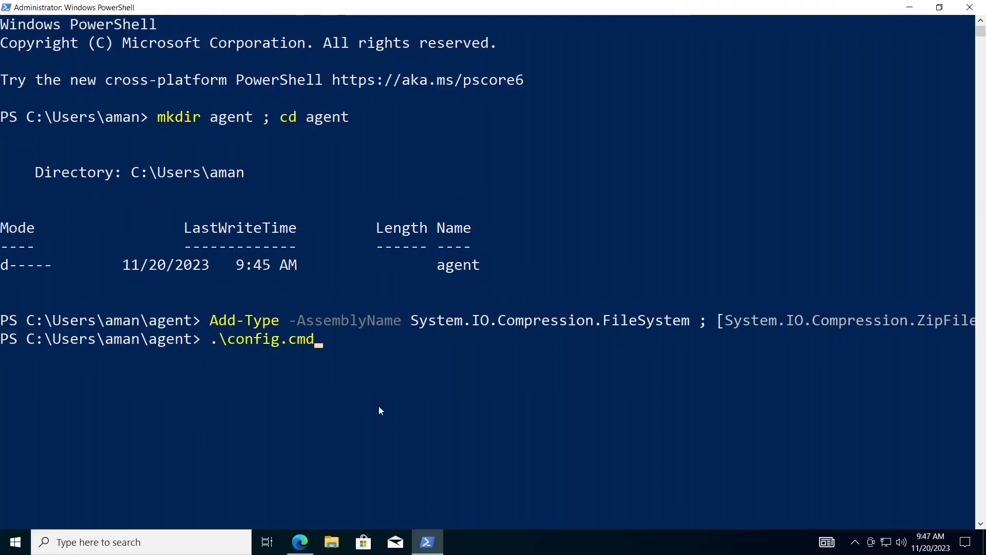
key(Return)
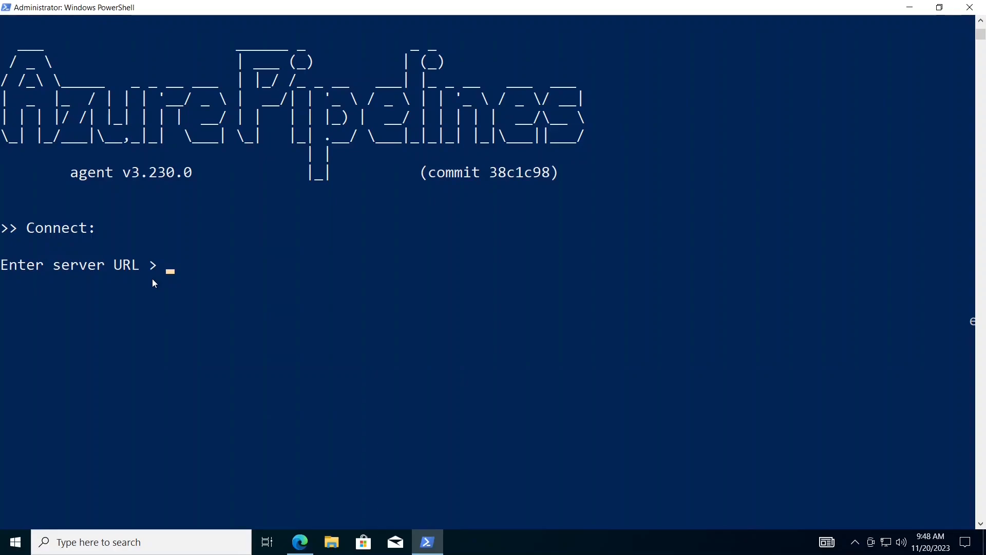
click(301, 544)
click(300, 546)
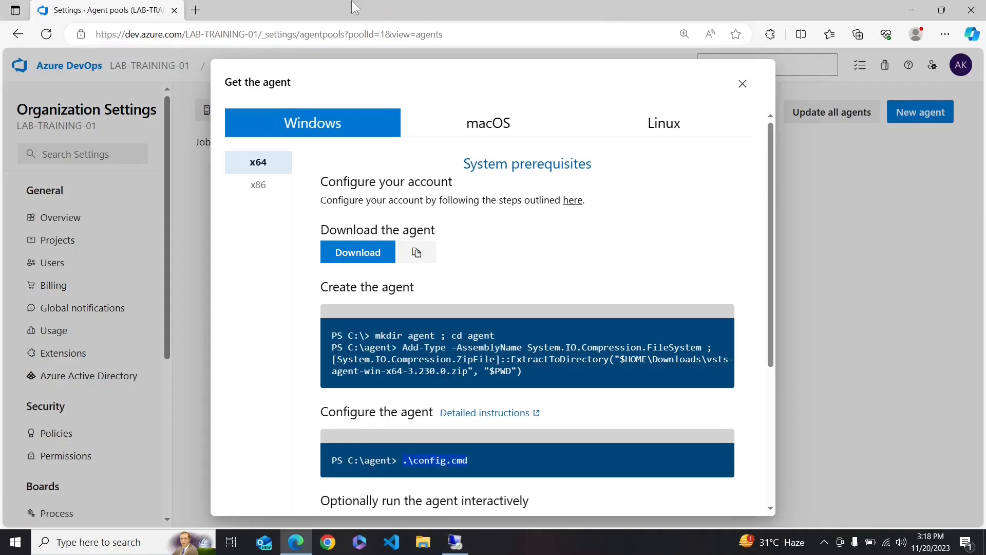
click(195, 11)
click(287, 36)
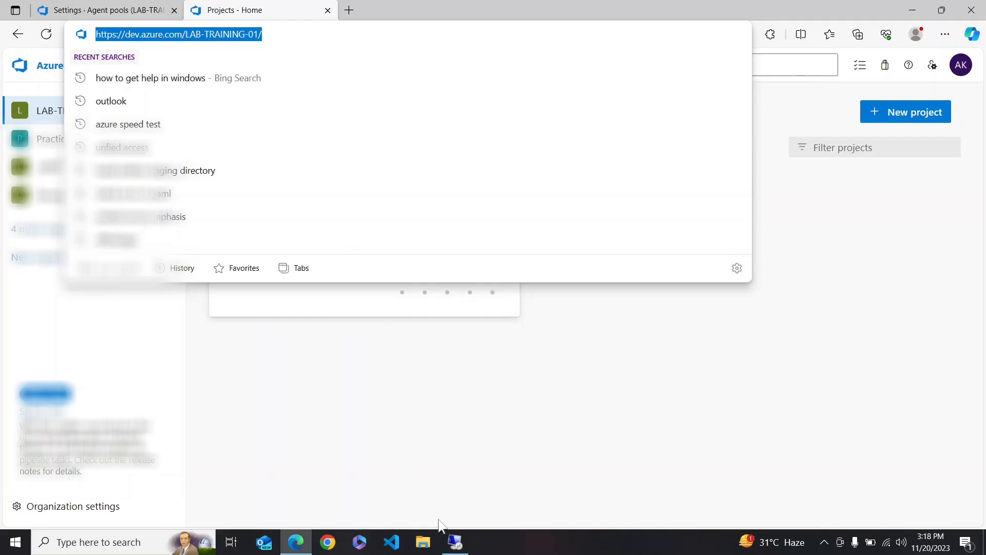
click(454, 540)
key(ctrl+v)
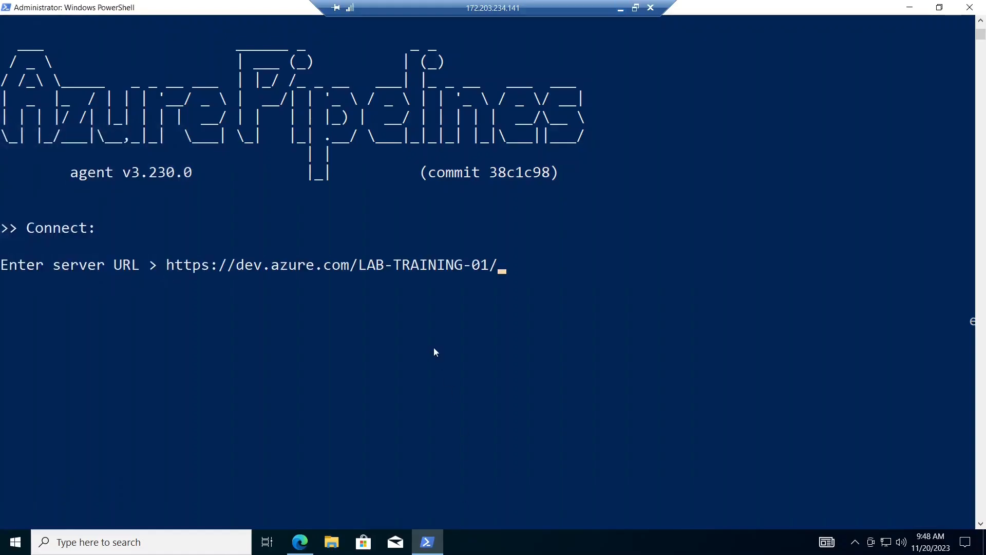
key(Return)
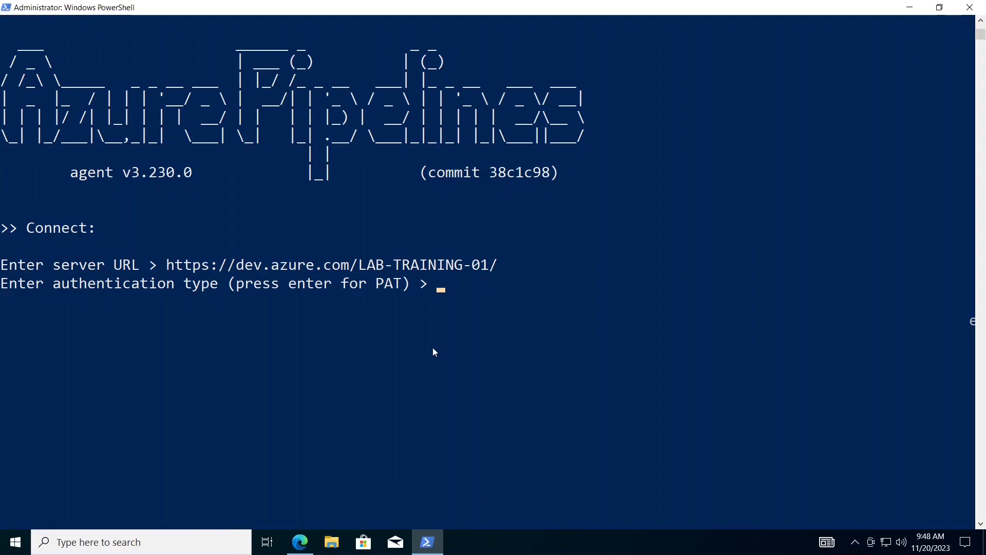
key(Return)
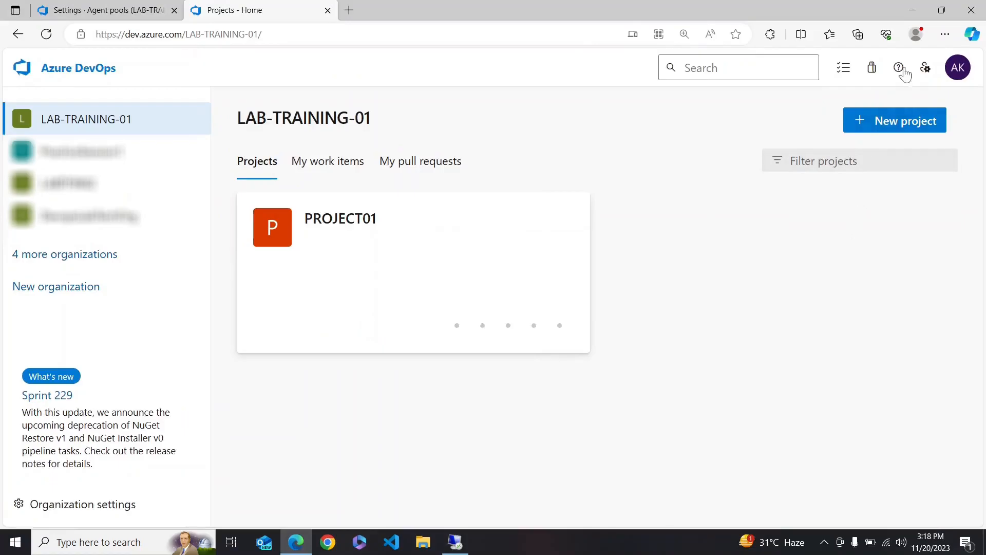
- Create a personal access token named agent-apt with full access in the Azure DevOps user settings
click(923, 68)
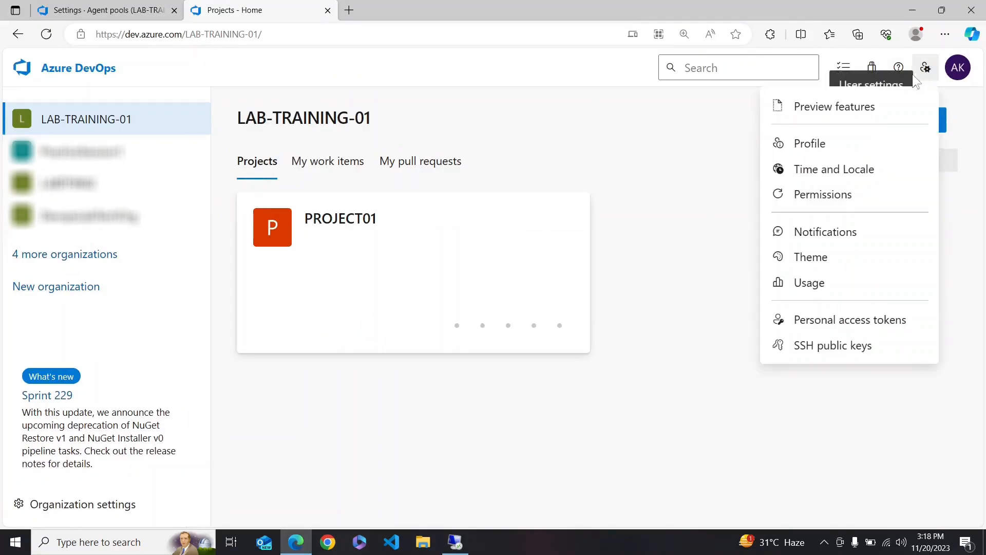
click(852, 323)
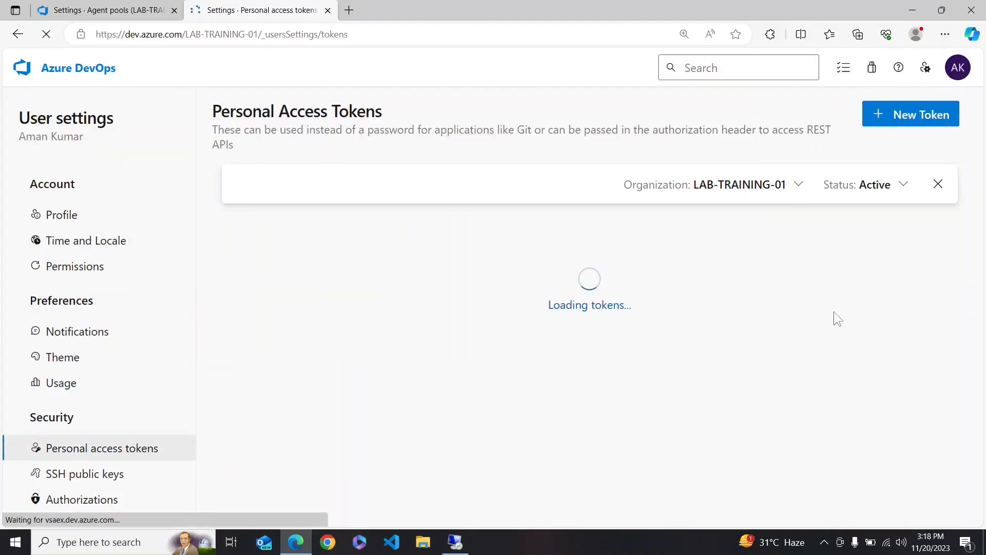
click(892, 118)
click(825, 149)
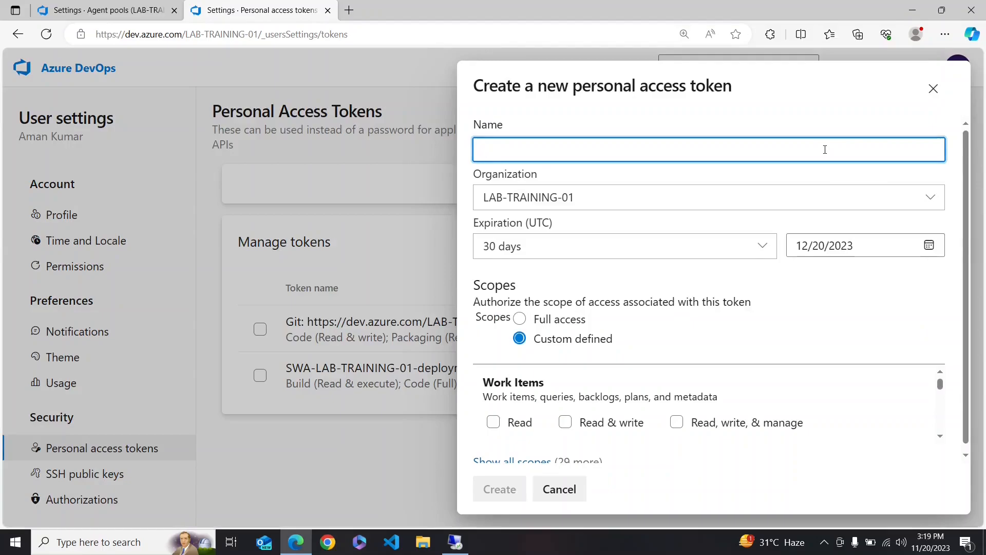
text(agent-apt)
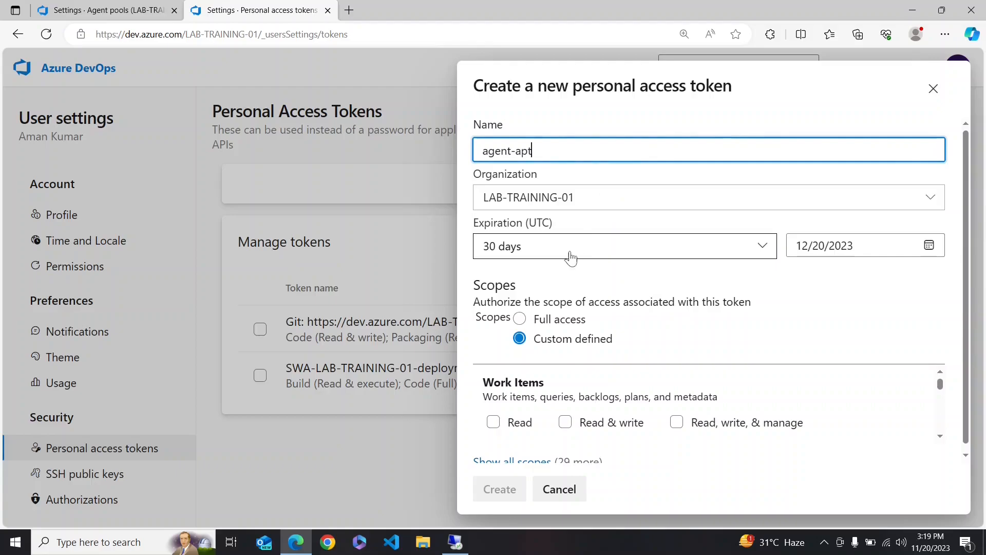
click(524, 318)
click(509, 489)
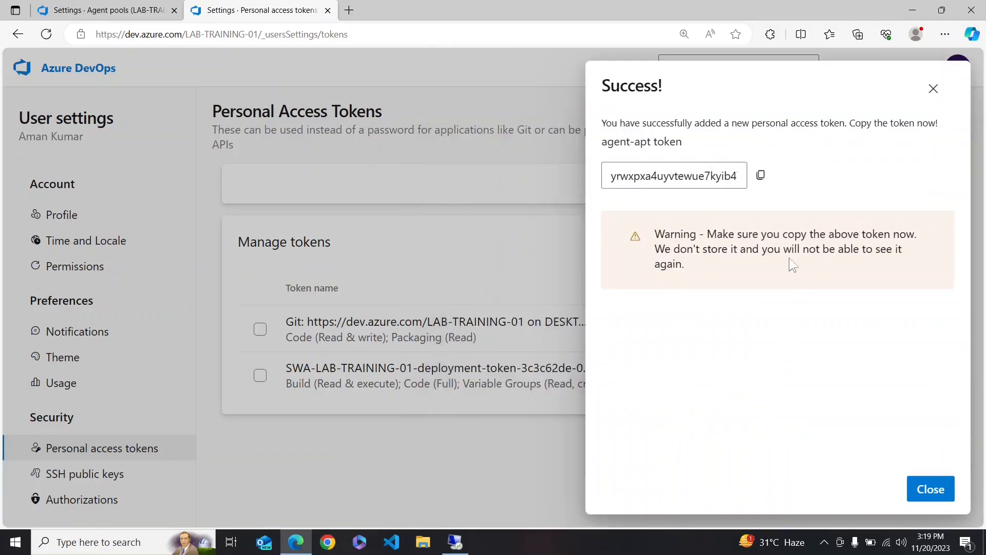
- Copy the new personal access token and submit it at the token prompt in the remote PowerShell
click(761, 184)
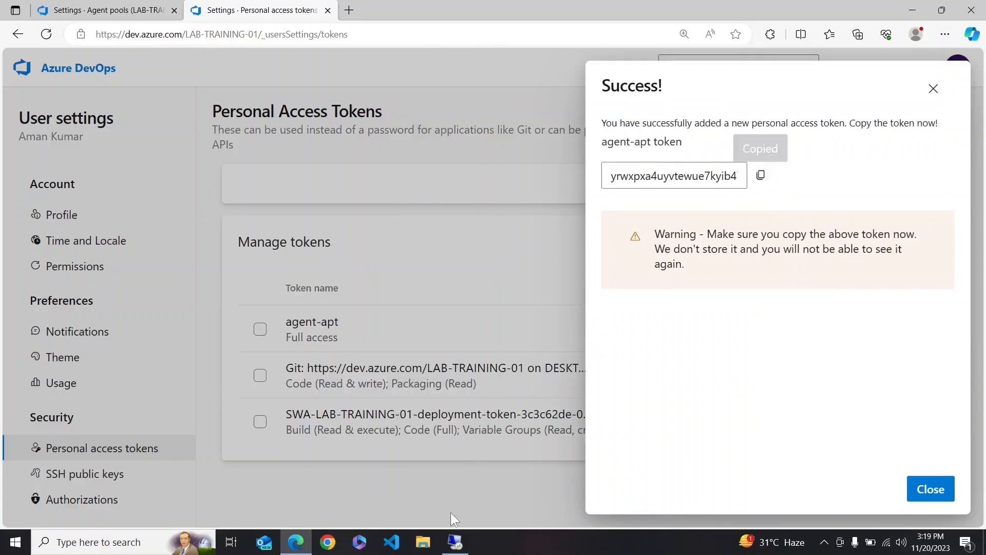
click(455, 542)
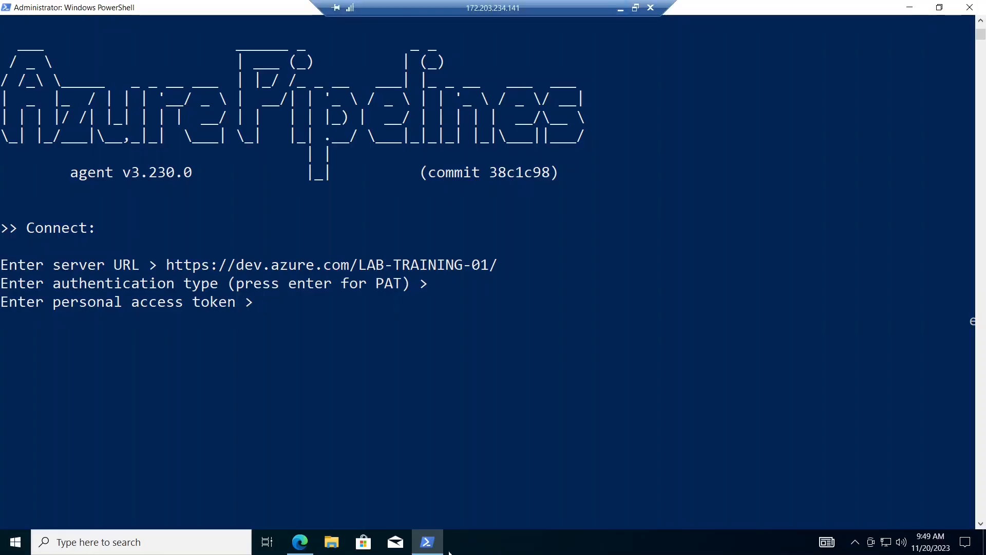
right_click(358, 316)
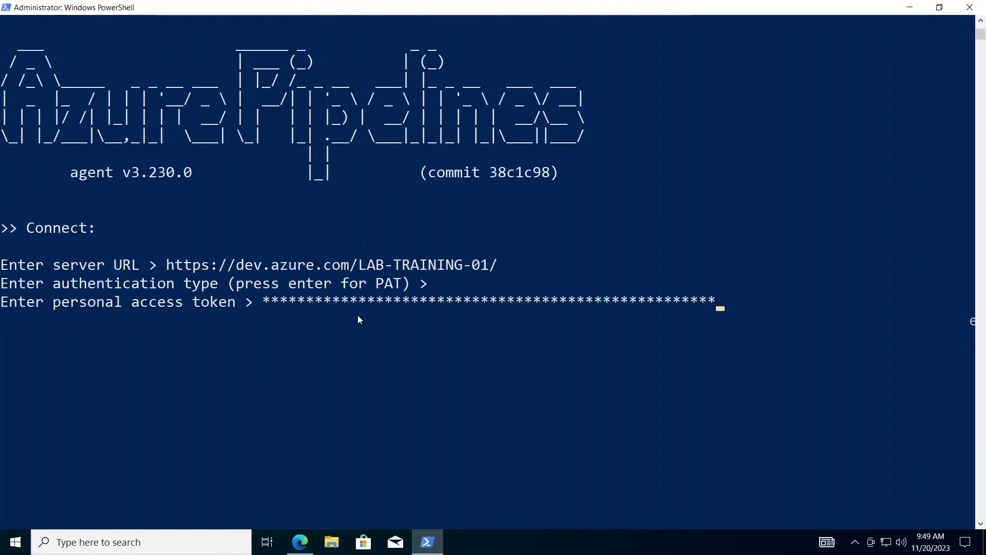
key(Return)
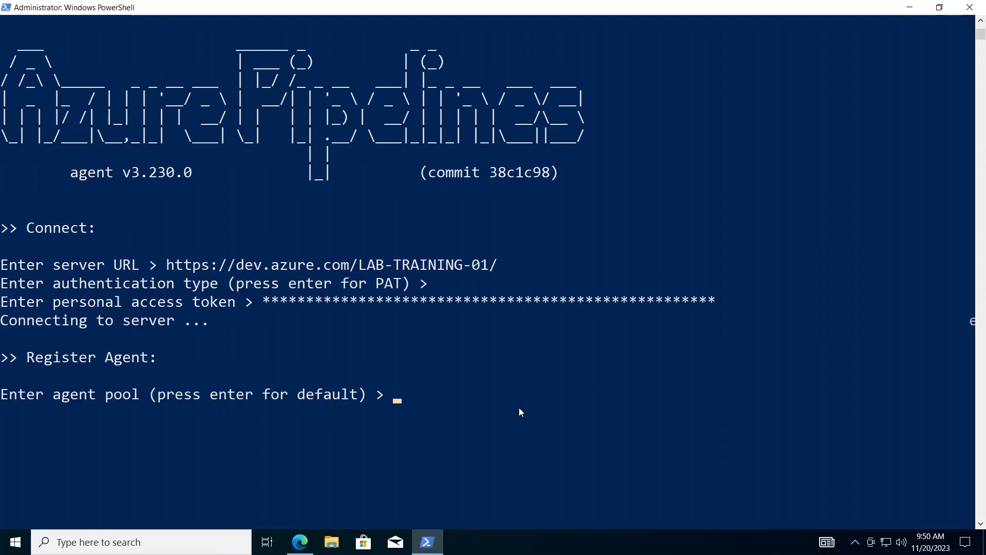
- Register the agent in the default pool under the name agent01 with the default _work folder
key(Return)
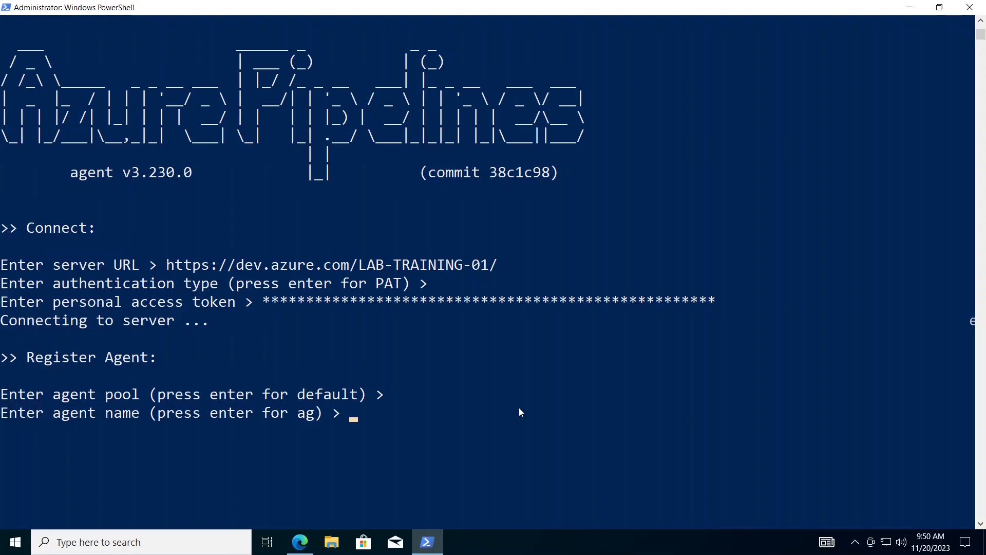
text(agent01)
key(Return)
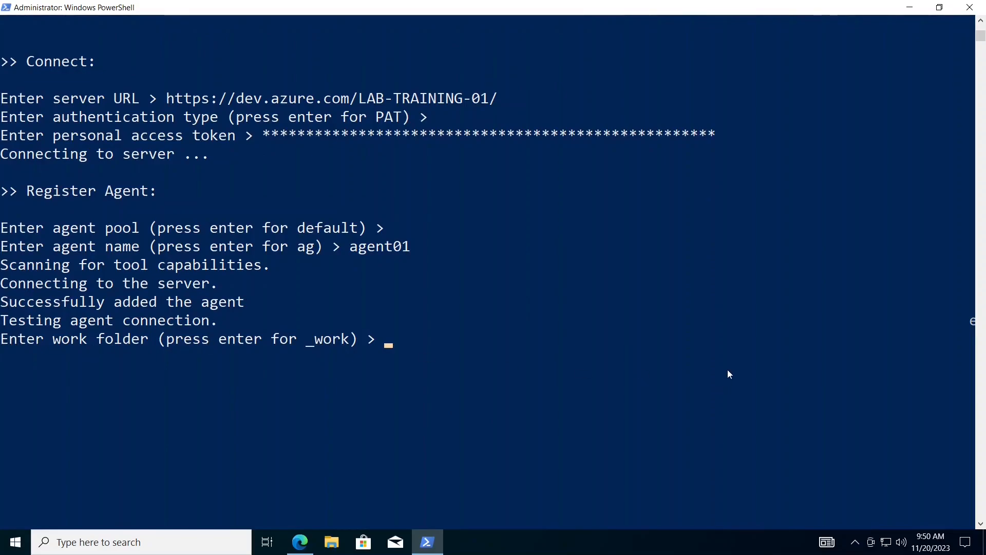
key(Return)
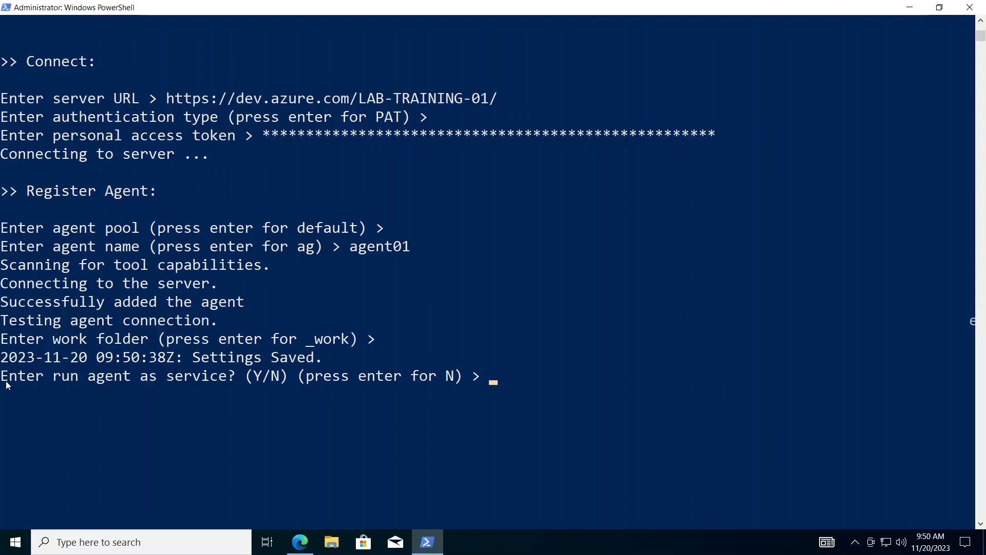
- Answer Y to run the agent as a service, keeping the default SERVICE_SID_TYPE_UNRESTRICTED answer and the NT AUTHORITY\NETWORK SERVICE account
click(310, 376)
drag(9, 383, 235, 378)
click(327, 377)
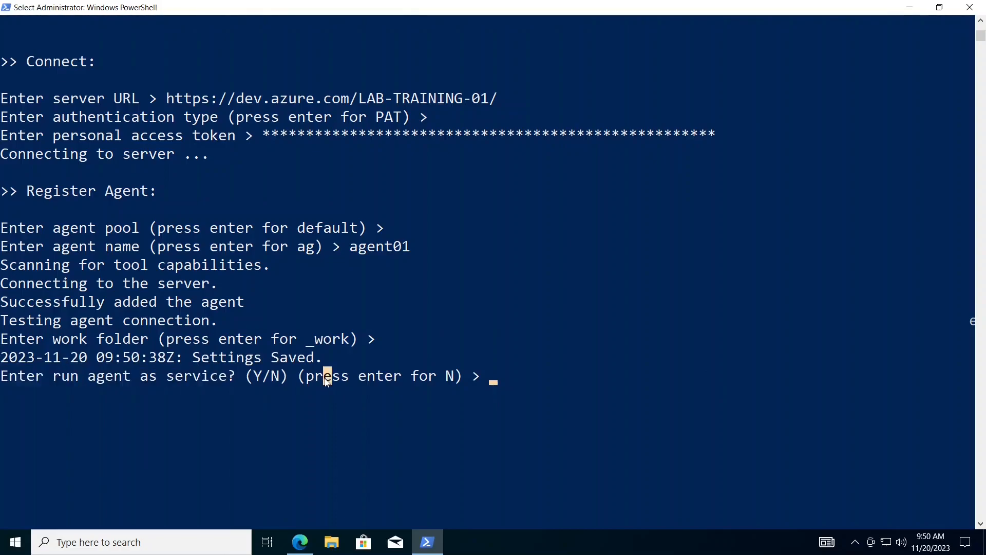
text(Y)
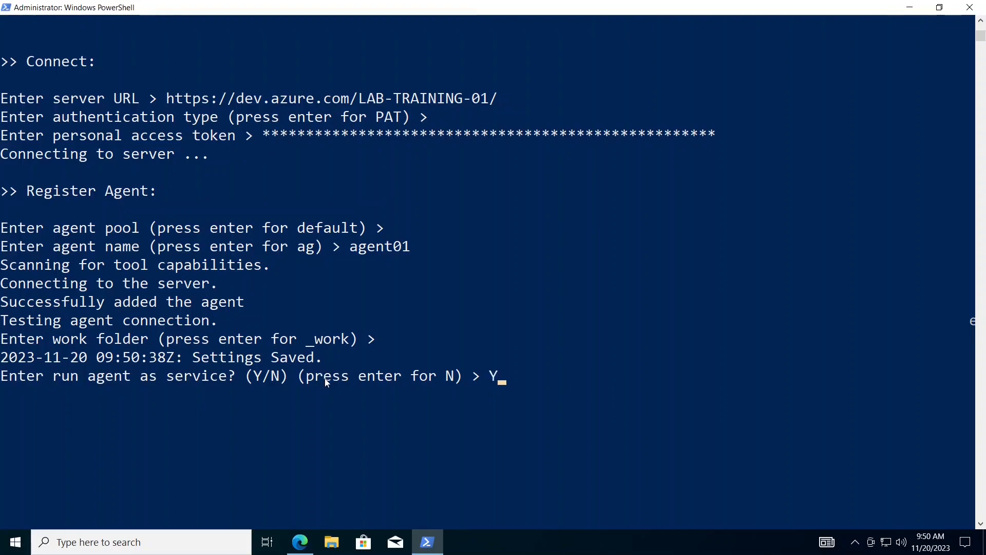
key(Return)
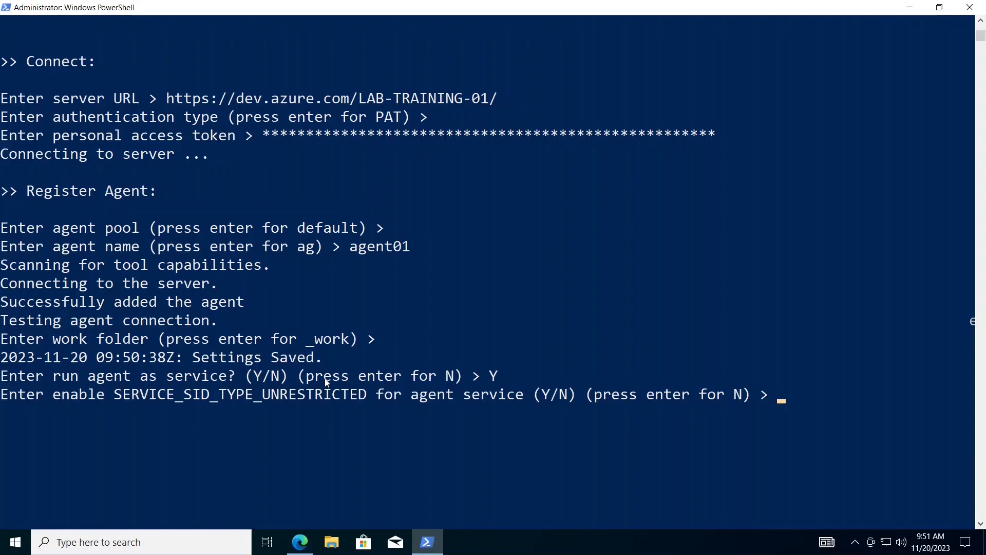
key(Return)
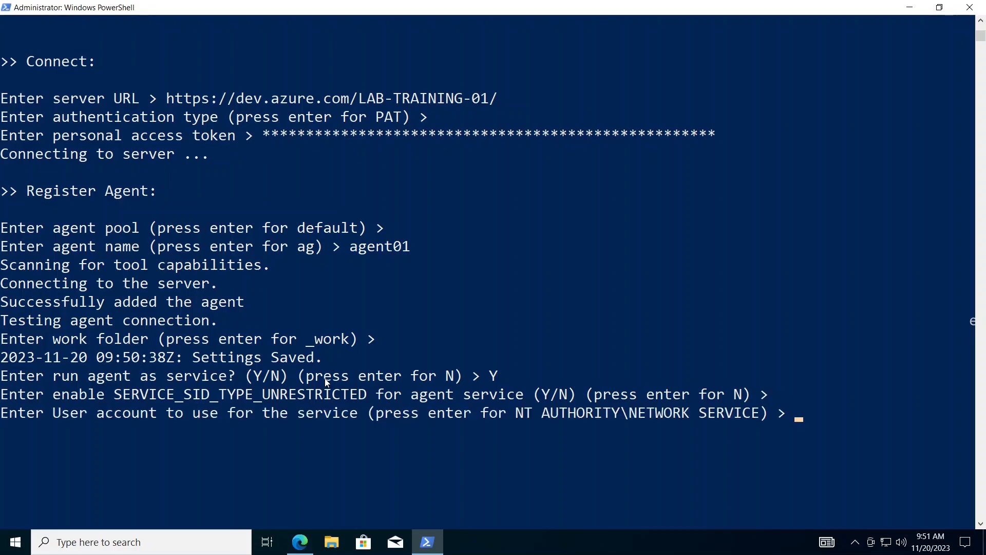
key(Return)
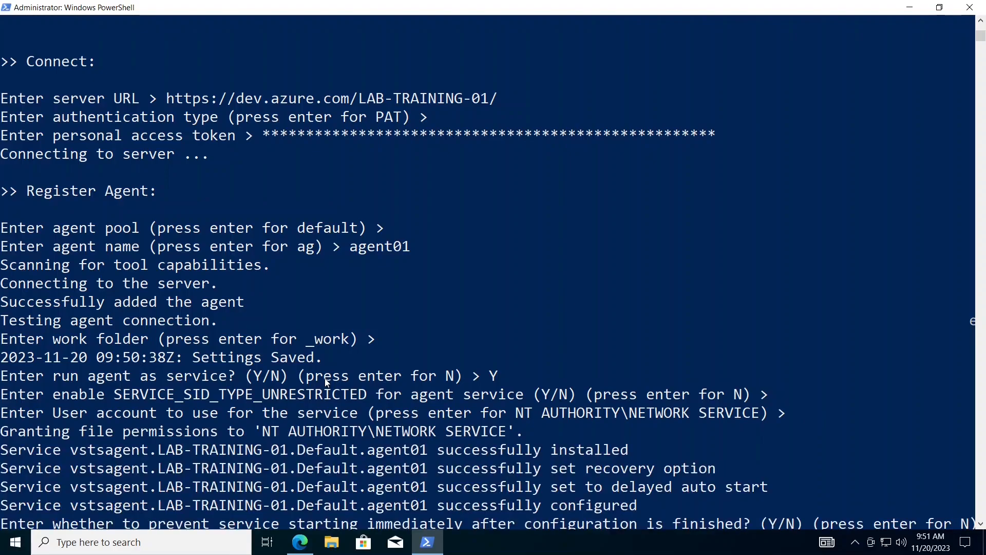
- Review the service installation messages and answer Y to prevent the service from starting immediately after configuration
scroll(327, 384, down, 2)
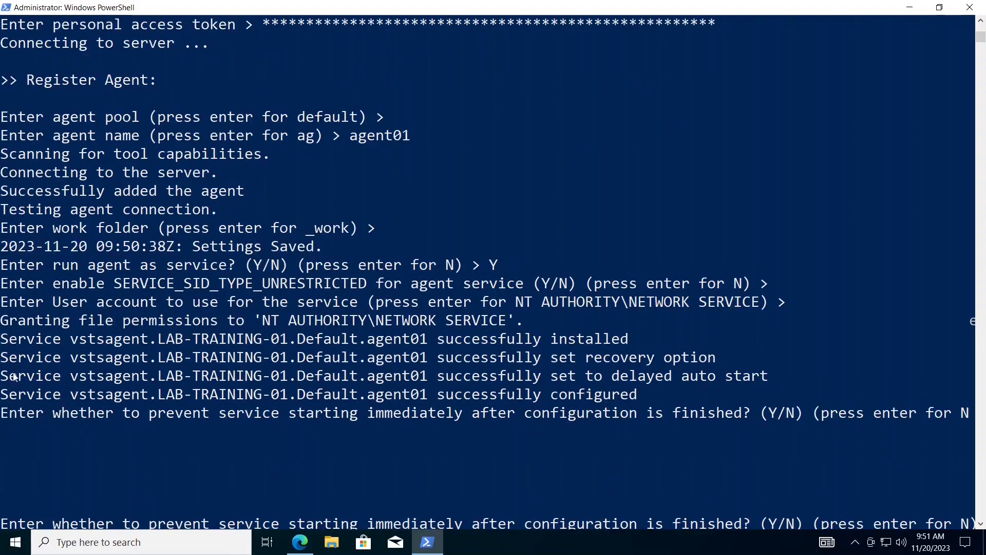
click(6, 396)
drag(205, 400, 650, 397)
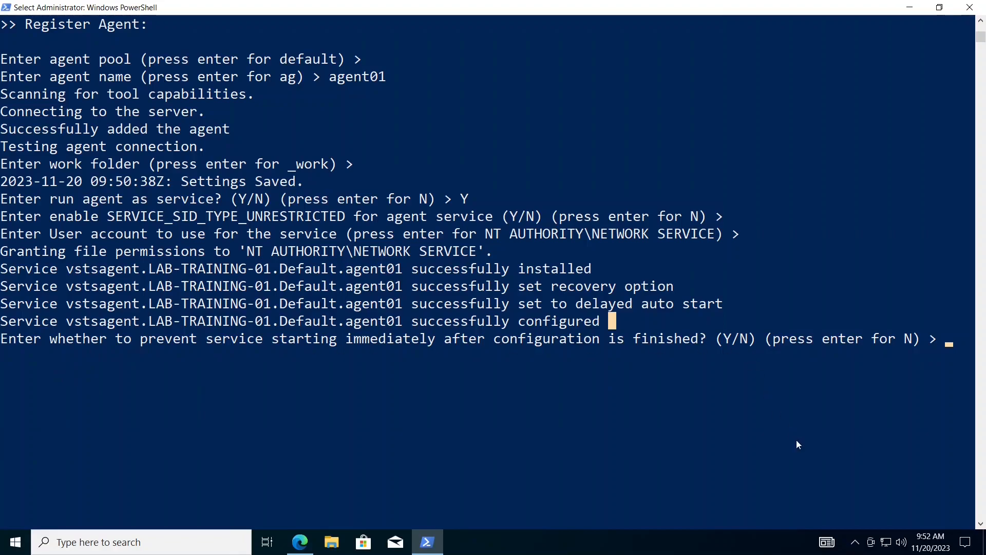
text(Y)
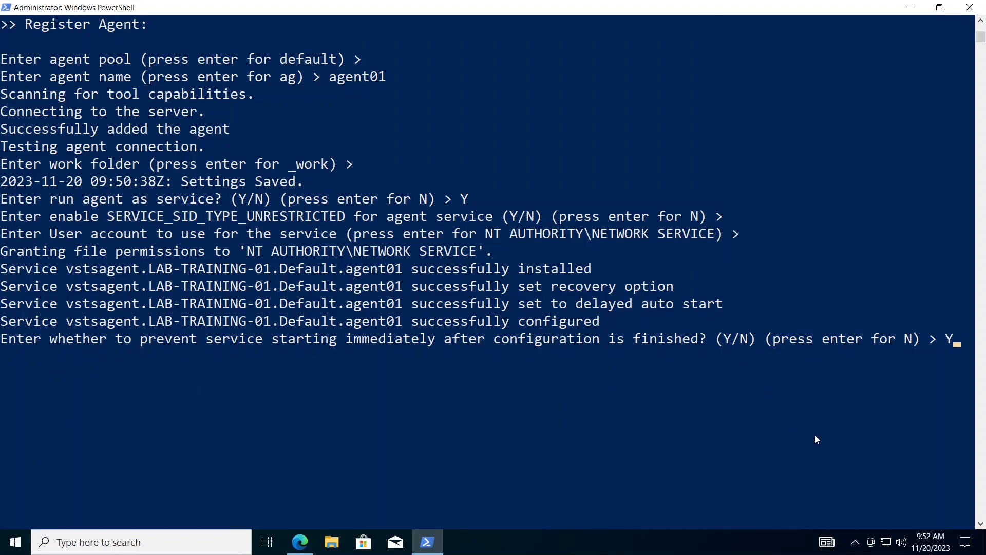
key(Return)
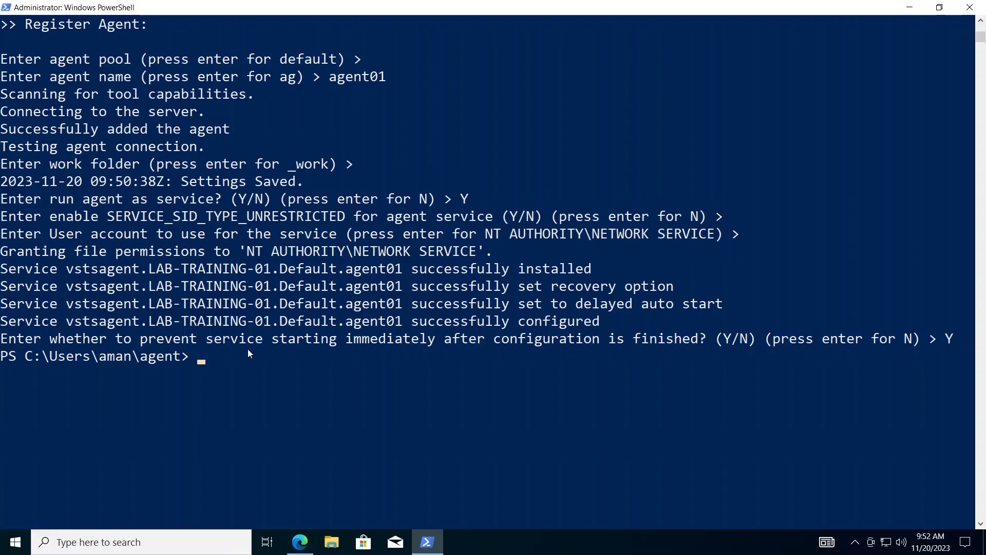
- Open the Services console maximized on the remote machine and start the Azure Pipelines Agent (LAB-TRAINING-01.Default.agent01) service
key(super)
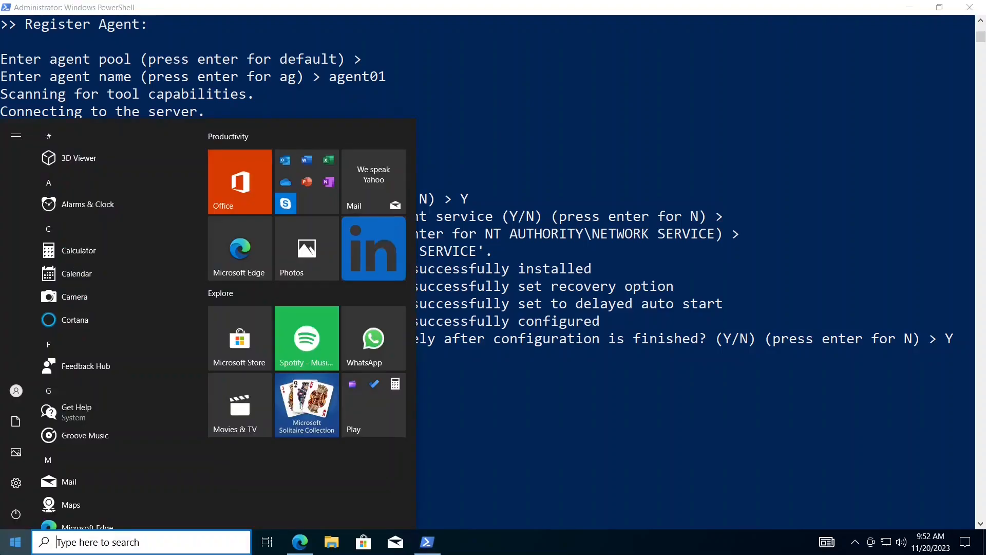
text(services)
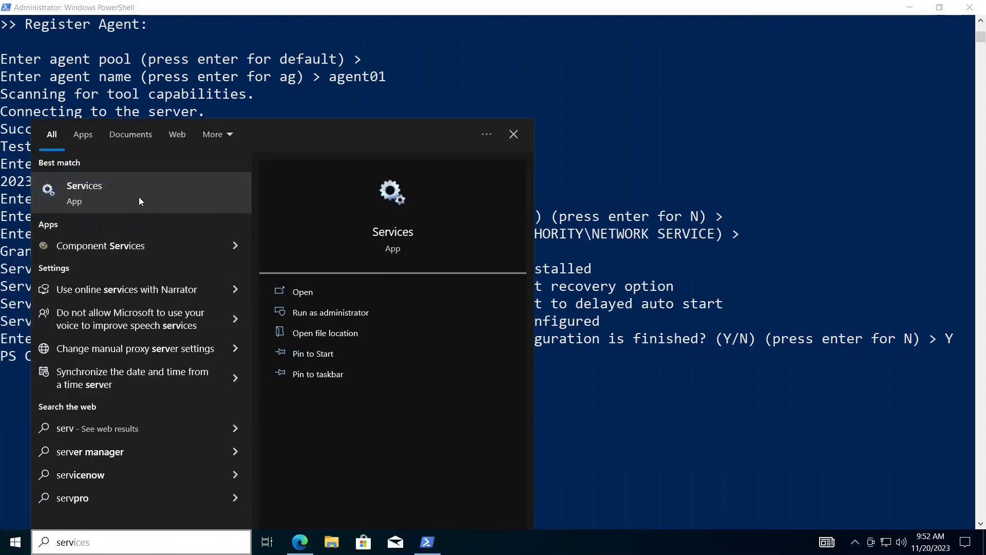
click(139, 196)
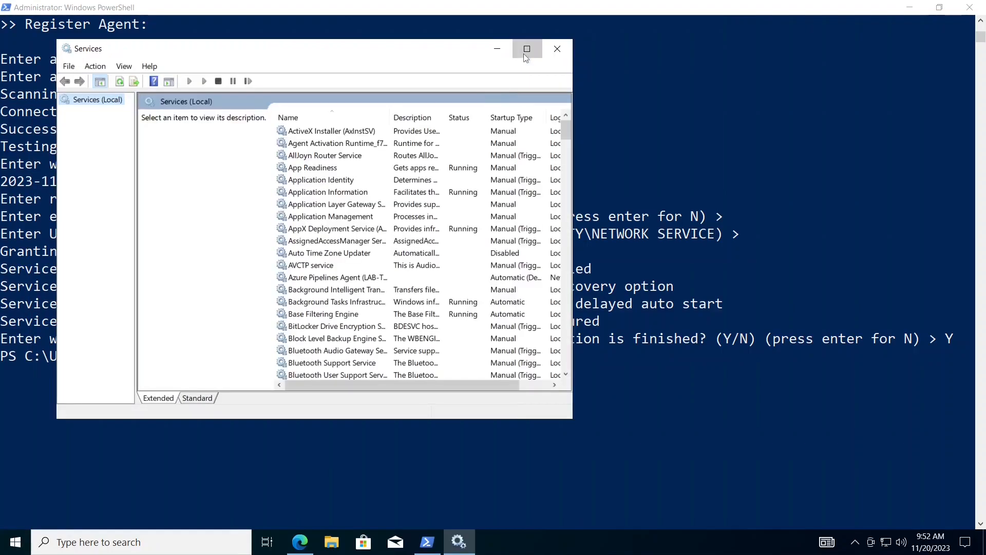
click(527, 49)
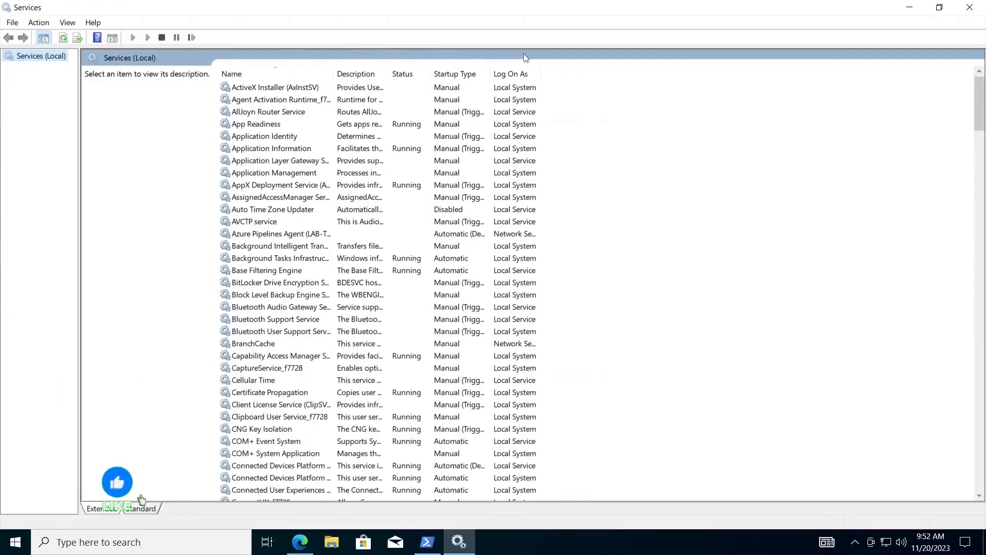
double_click(333, 74)
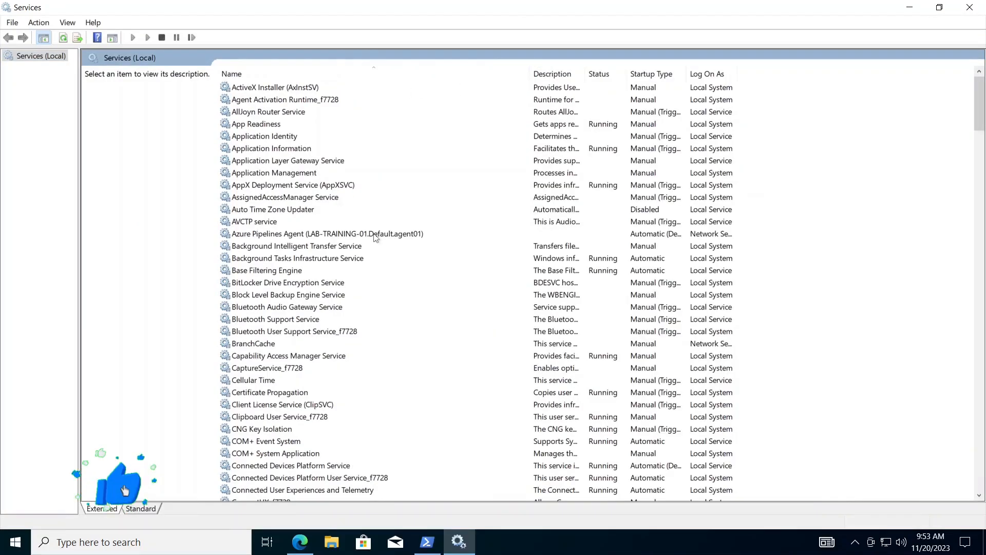
click(375, 235)
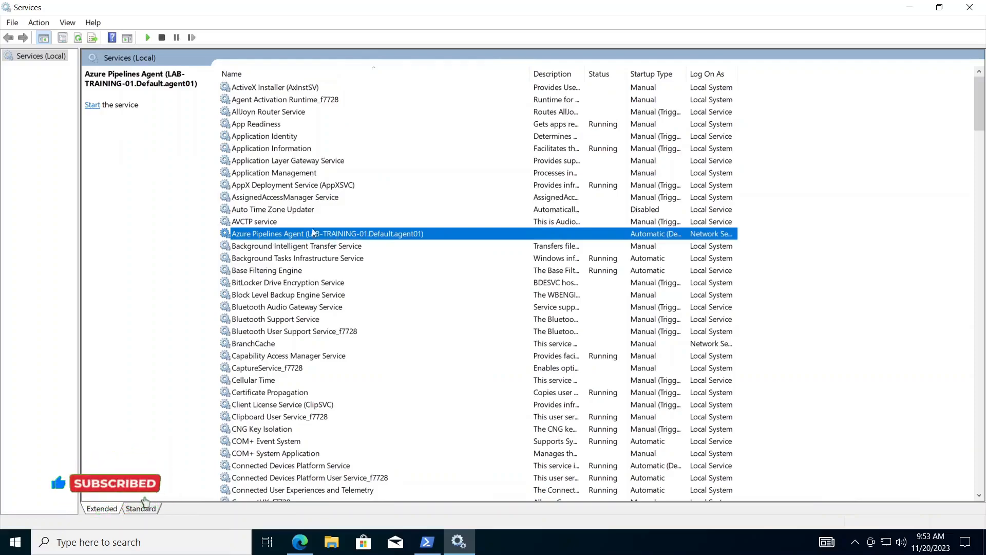
click(93, 106)
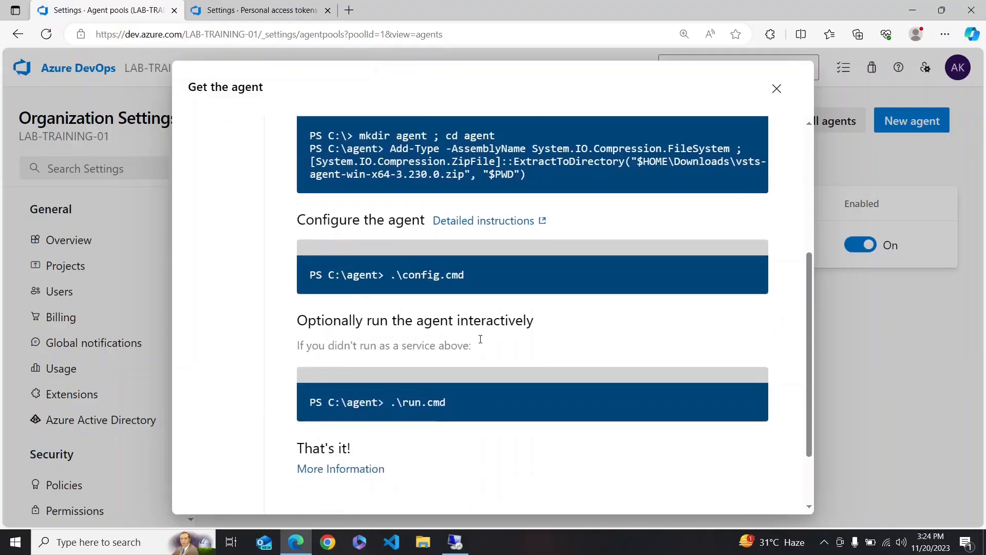
- Take the .\run.cmd command from the agent instructions and run it in the remote PowerShell's agent folder
drag(461, 399, 391, 401)
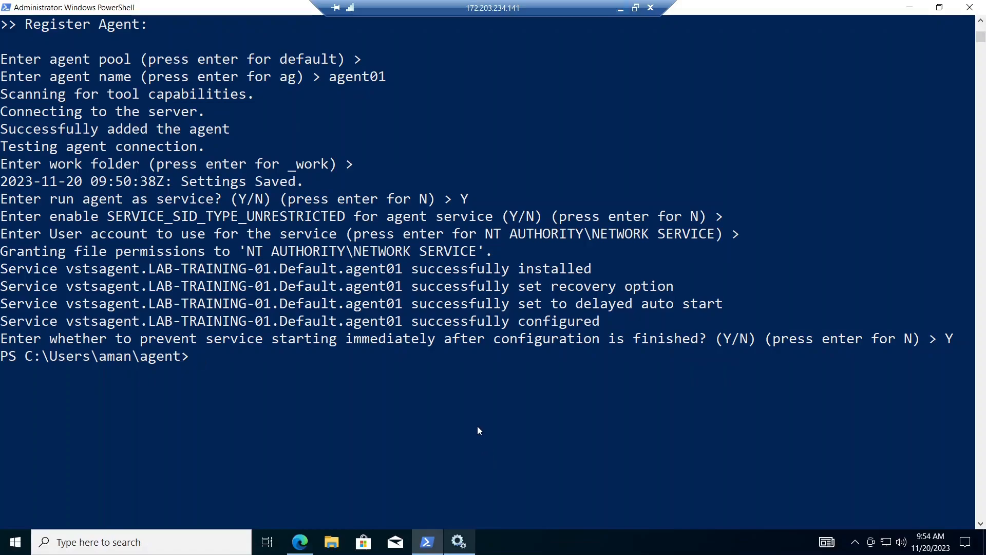
text(.\run.cmd)
key(Return)
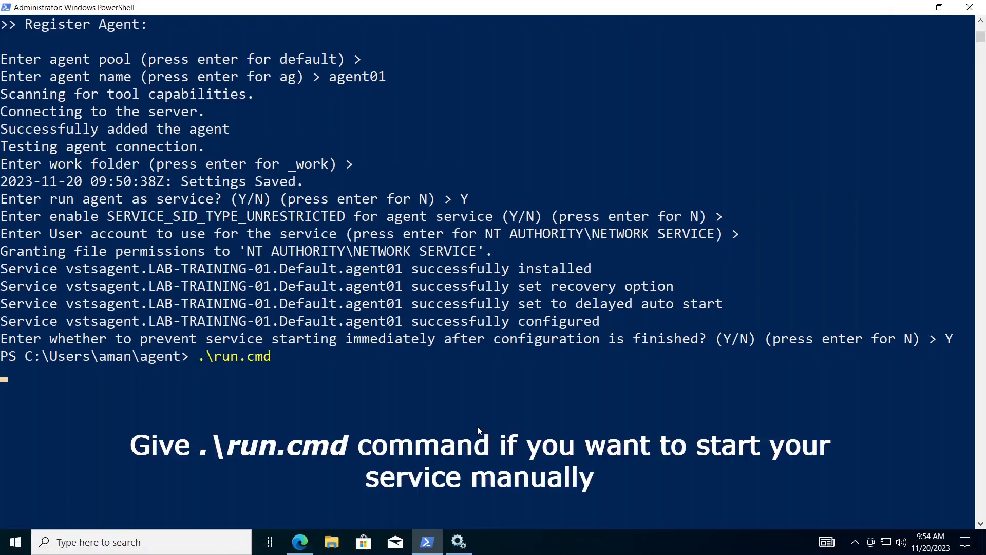